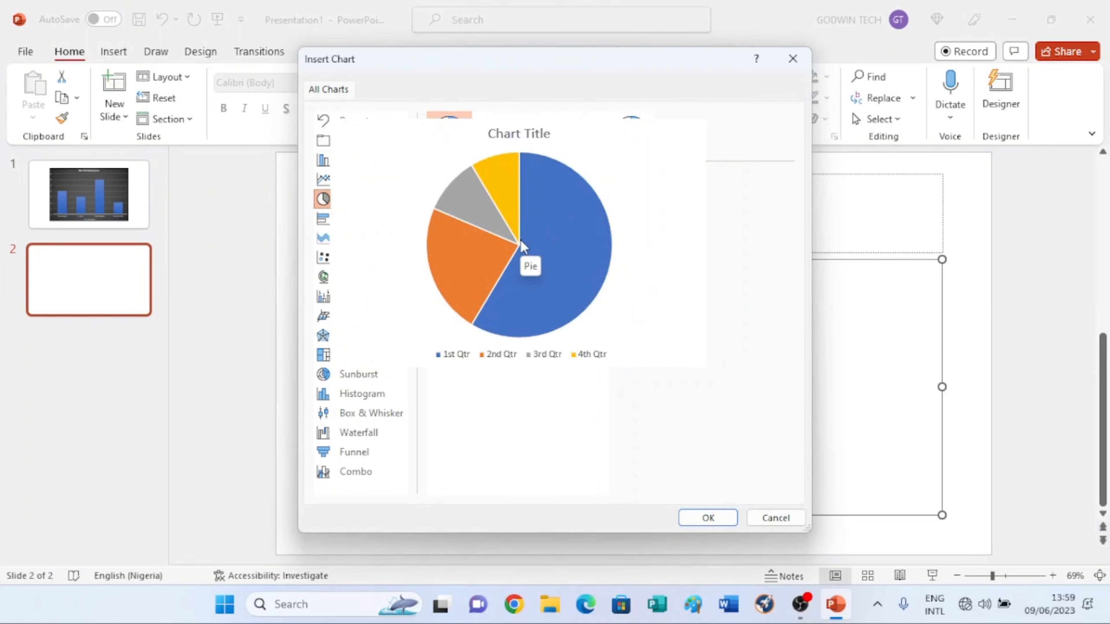
Step: Insert the pie chart and relabel its category column as Year with 2021, 2022 and 2023
{"action": "left_click", "coordinate": [708, 518]}
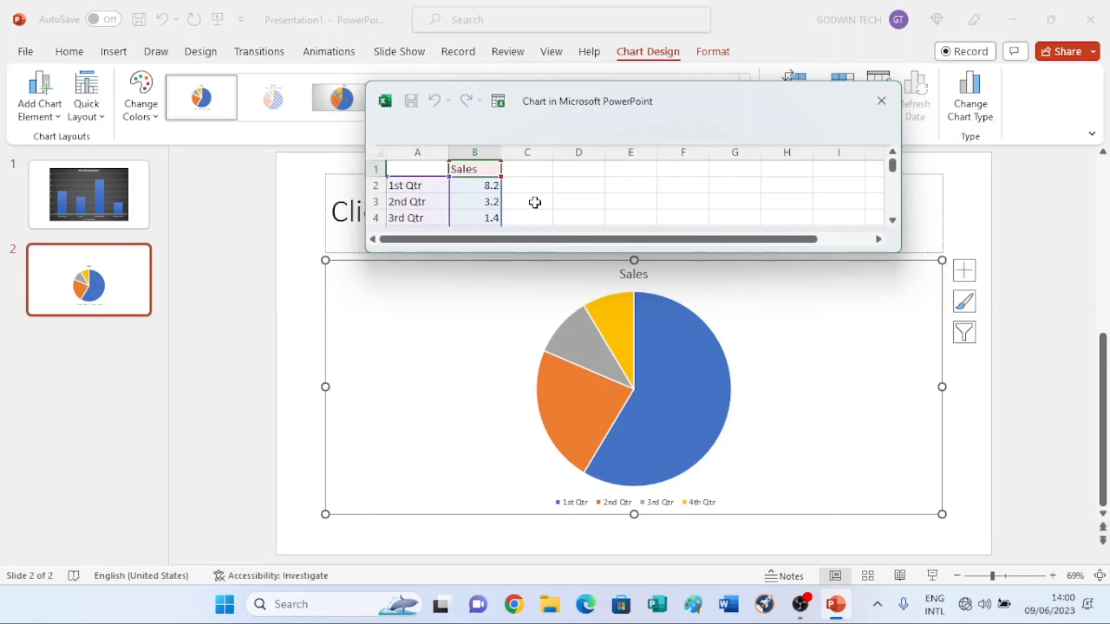
{"action": "left_click", "coordinate": [413, 172]}
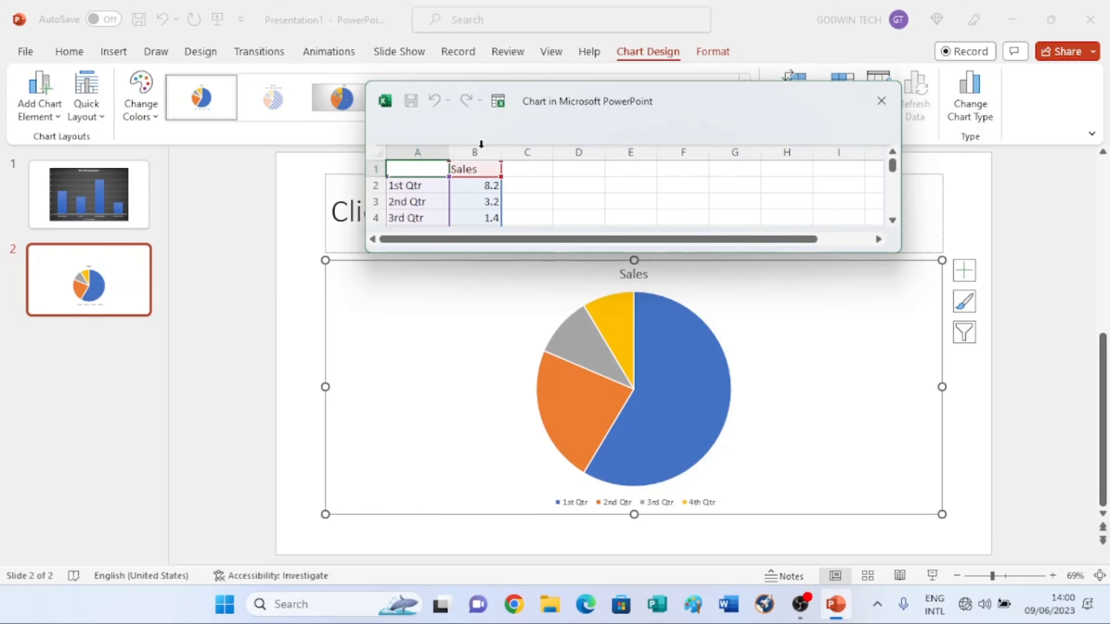
{"action": "left_click", "coordinate": [476, 169]}
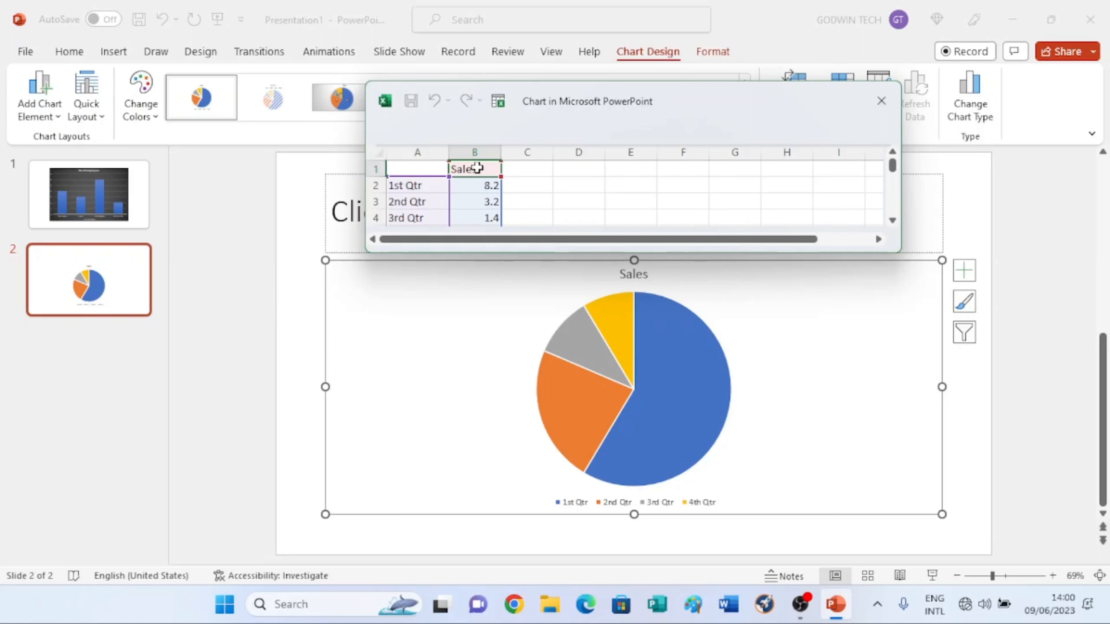
{"action": "left_click", "coordinate": [405, 169]}
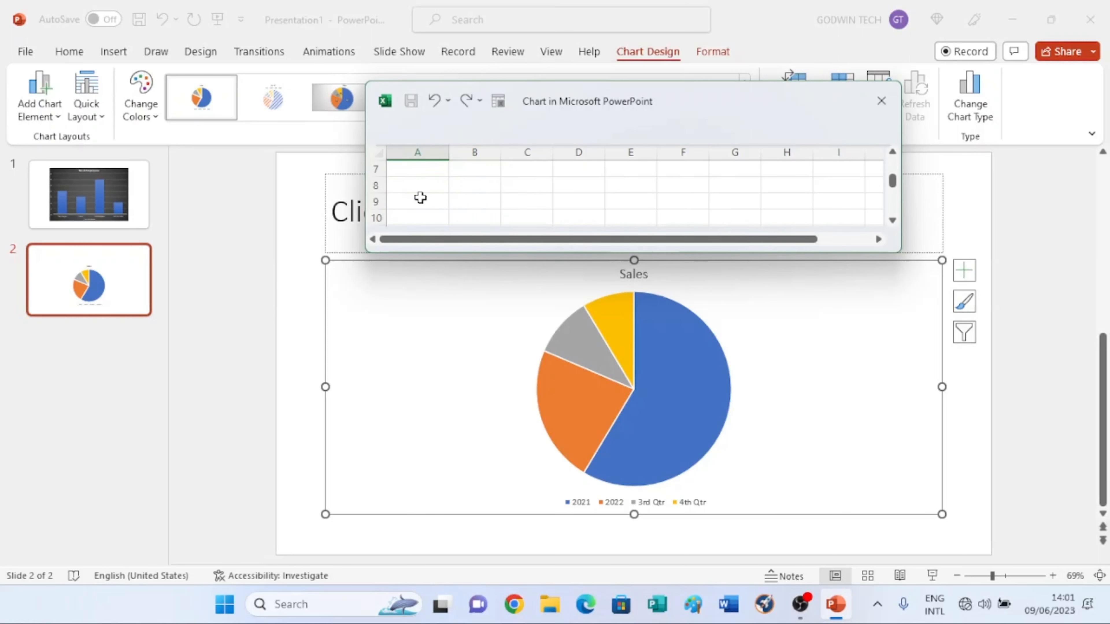
{"action": "type", "text": "2023"}
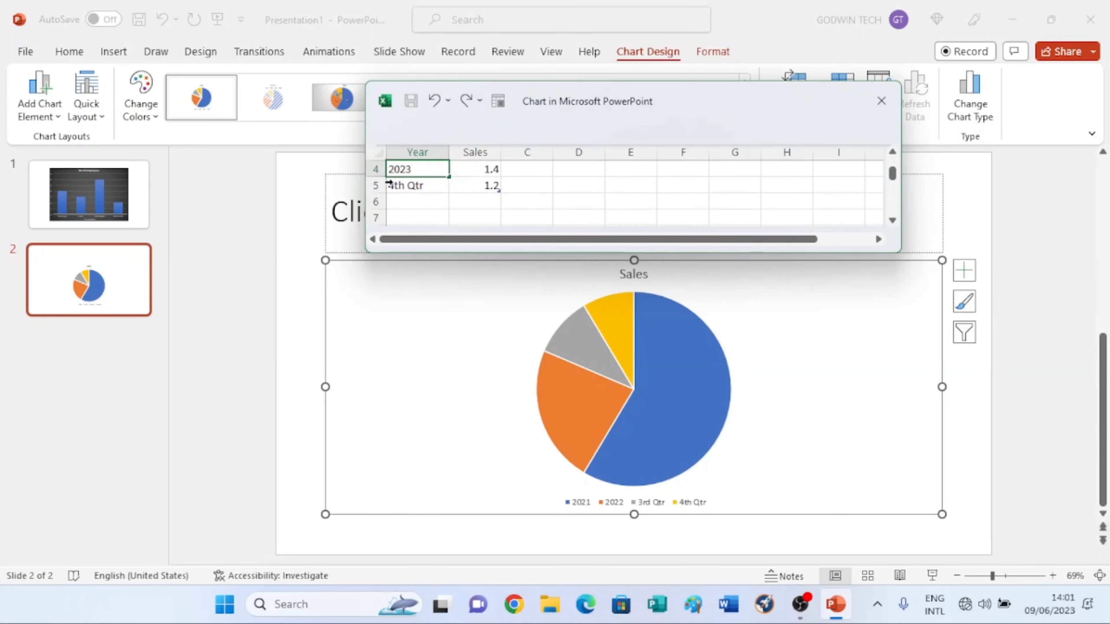
Step: Clear the 4th Qtr label and rename the Sales series header to Amount (Million USD)
{"action": "left_click", "coordinate": [411, 188]}
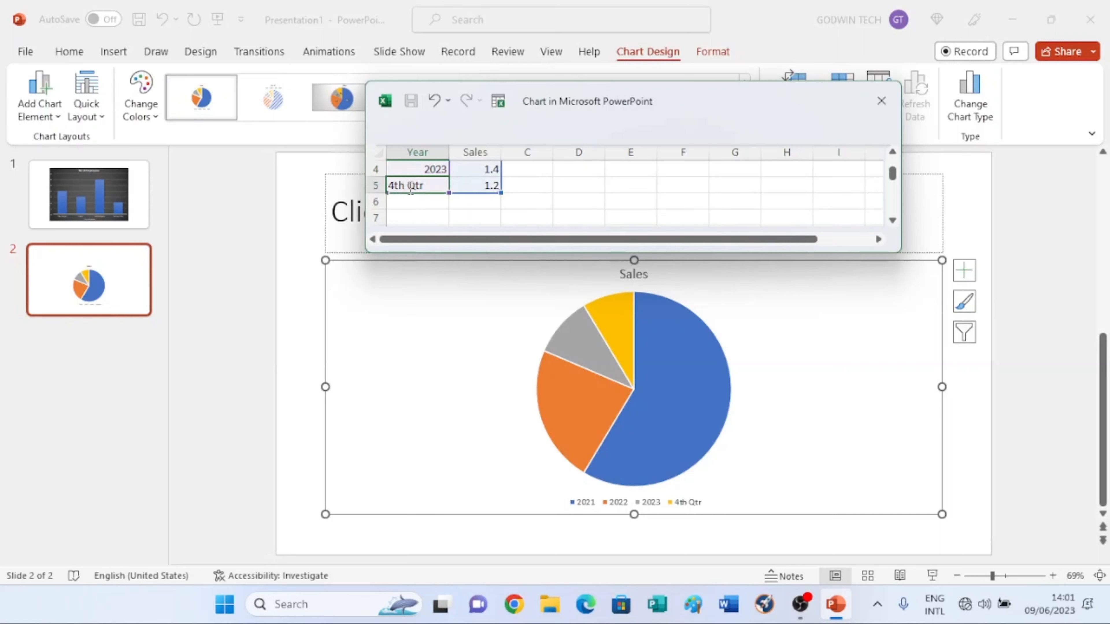
{"action": "key", "text": "BackSpace"}
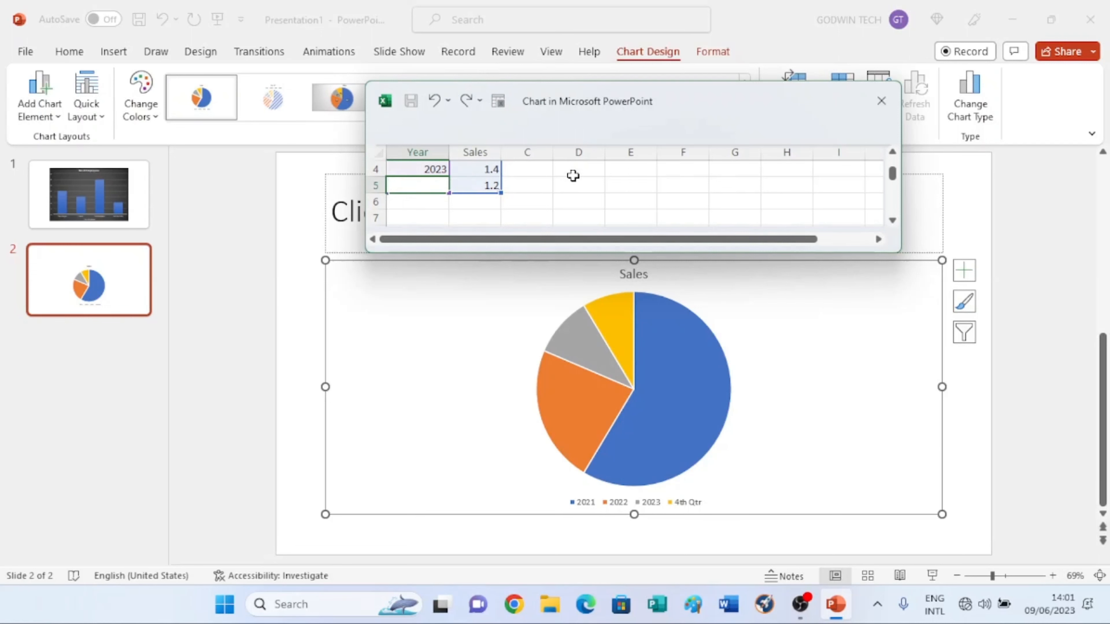
{"action": "scroll", "coordinate": [573, 176], "scroll_direction": "up", "scroll_amount": 1}
{"action": "left_click", "coordinate": [478, 170]}
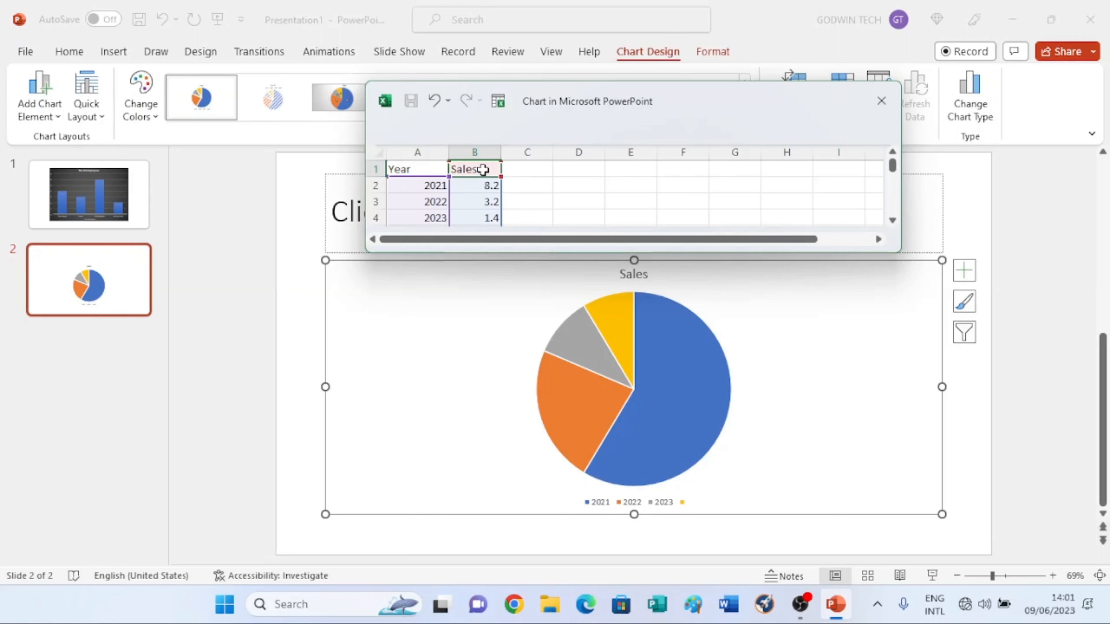
{"action": "type", "text": "A"}
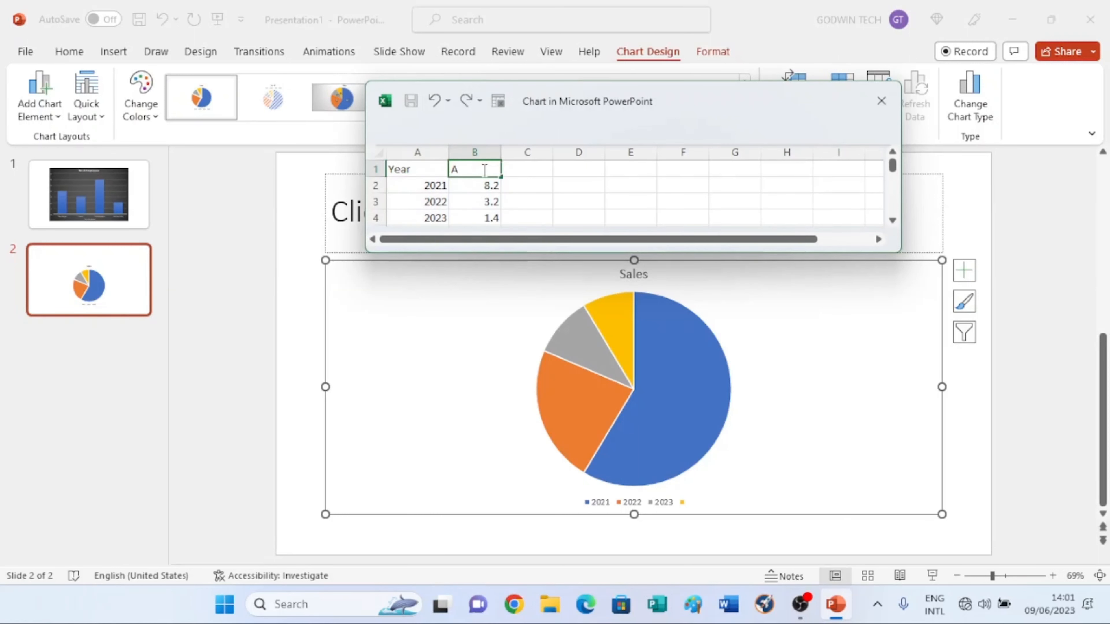
{"action": "type", "text": "mount (Million USD"}
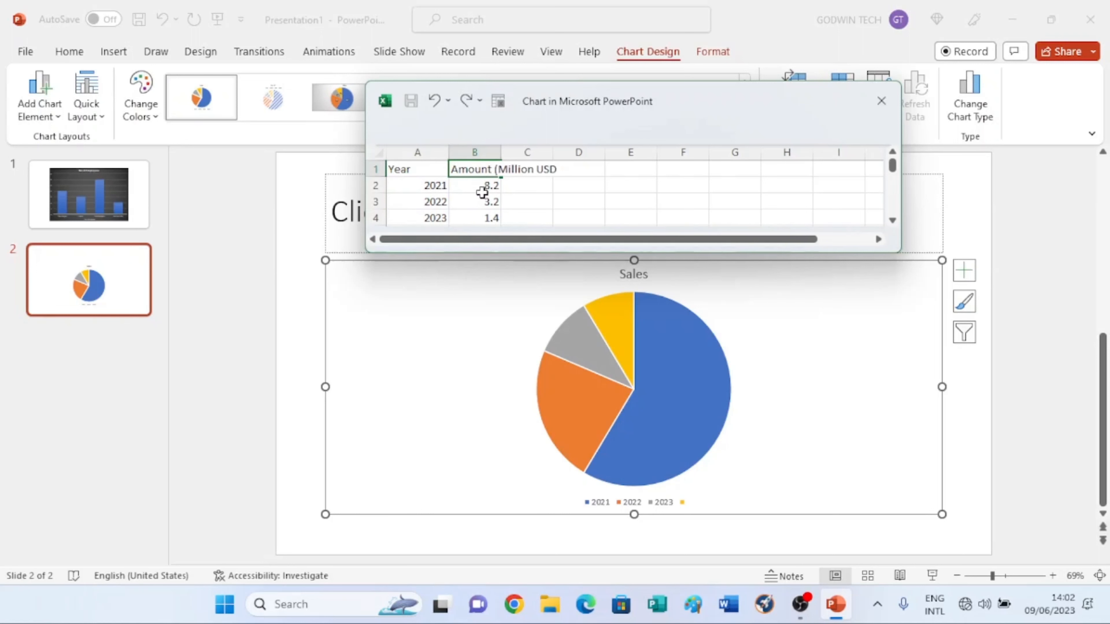
Step: Widen the amount column, enter 2.8, 3.5 and 4.9 for the three years, and close the data sheet
{"action": "left_click", "coordinate": [578, 202]}
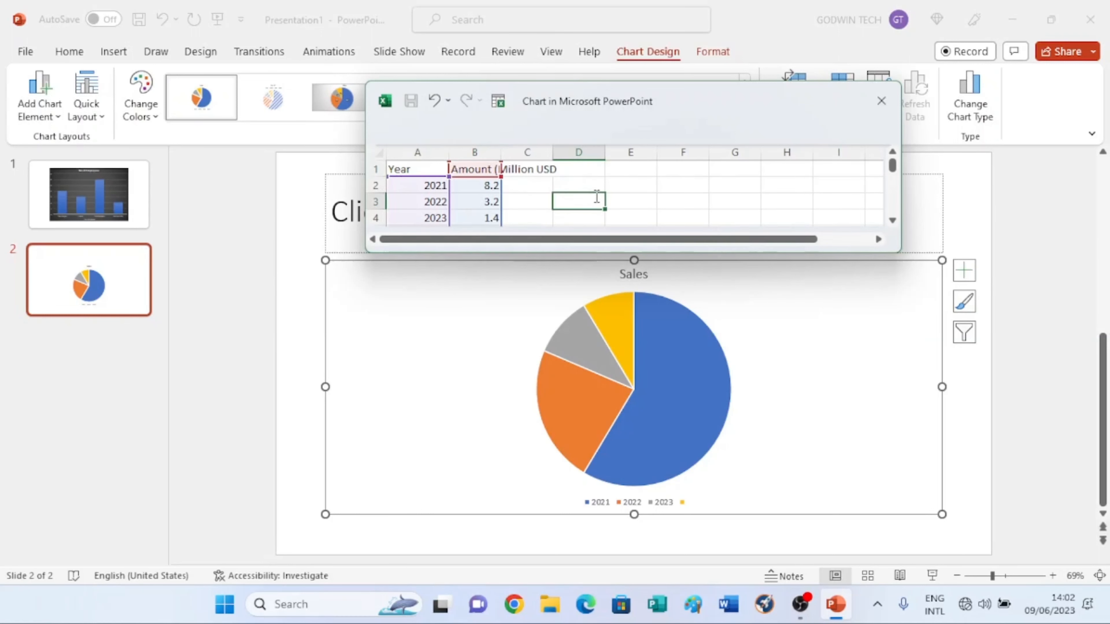
{"action": "left_click", "coordinate": [498, 152]}
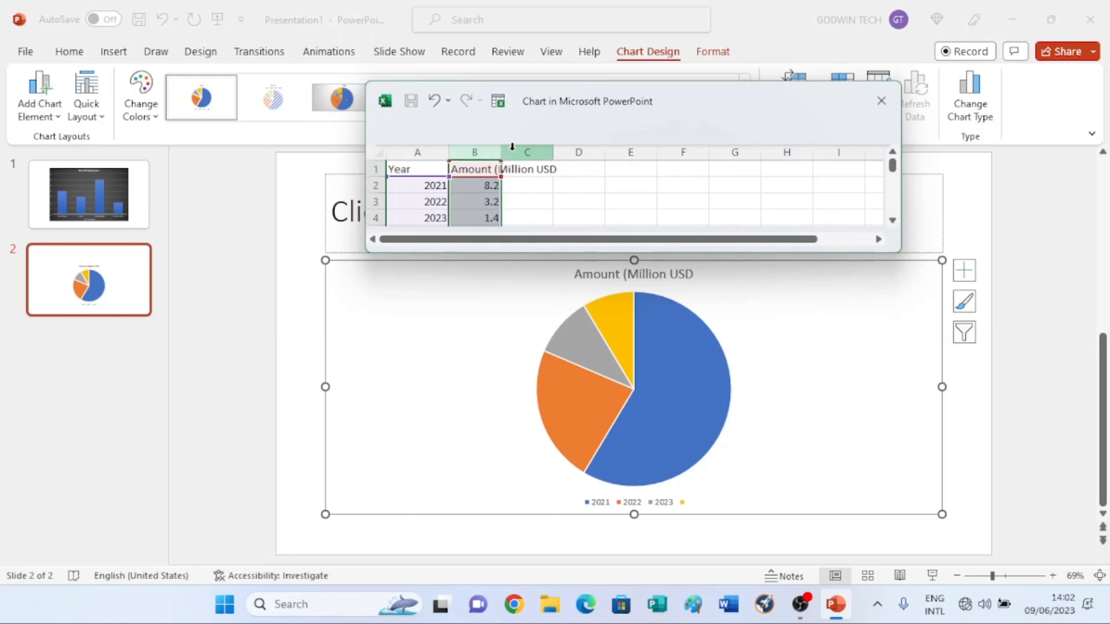
{"action": "left_click_drag", "start_coordinate": [502, 153], "coordinate": [567, 153]}
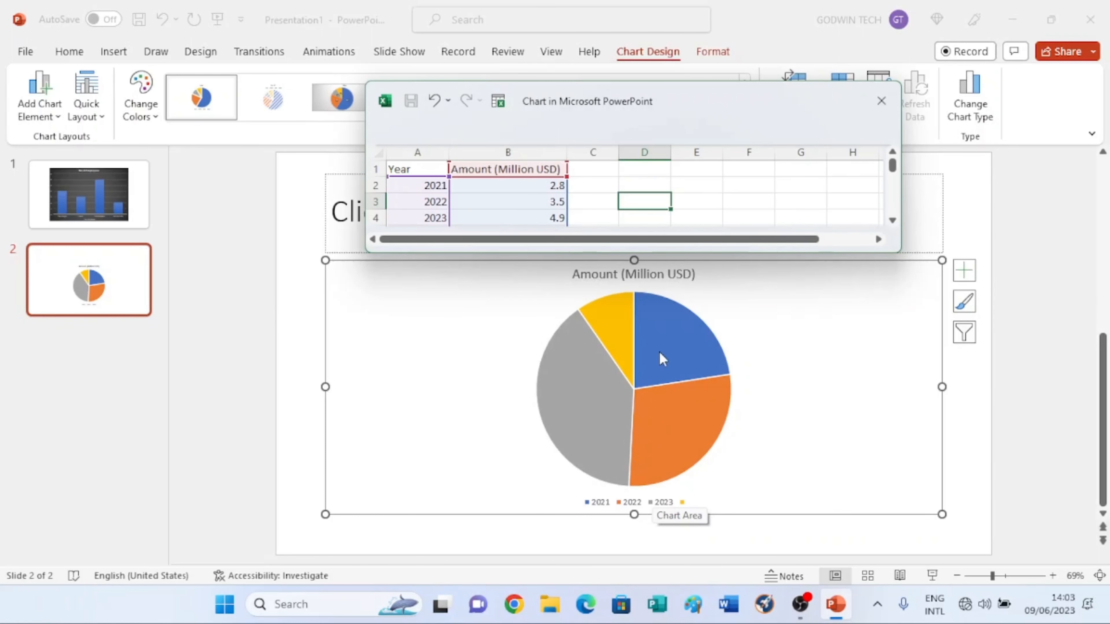
{"action": "left_click", "coordinate": [882, 101]}
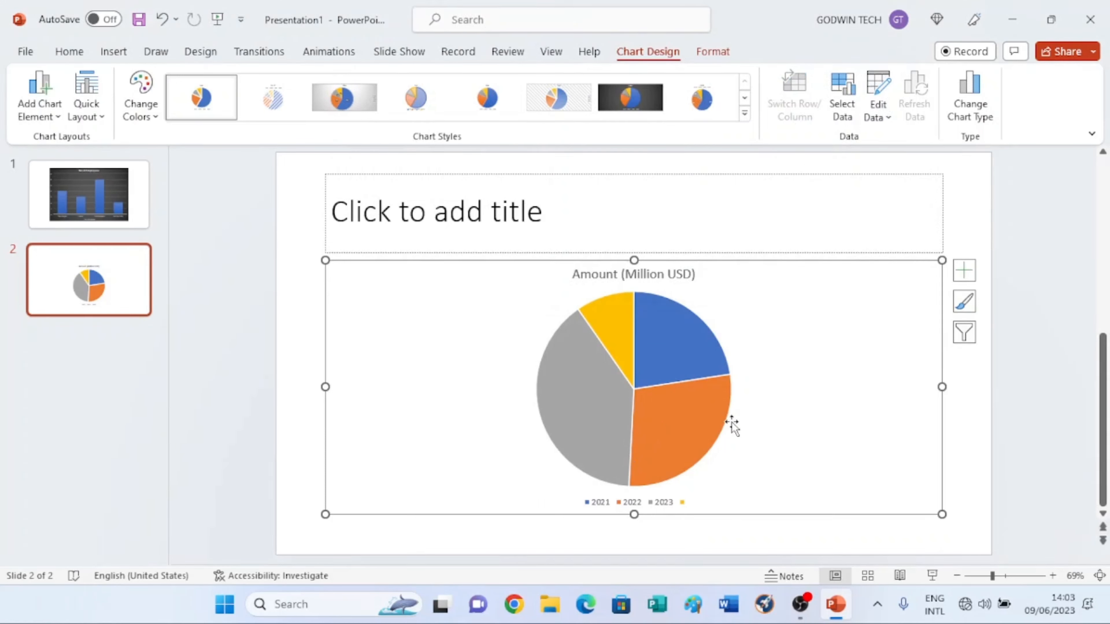
Step: Apply chart Style 8 to the pie chart
{"action": "mouse_move", "coordinate": [669, 377]}
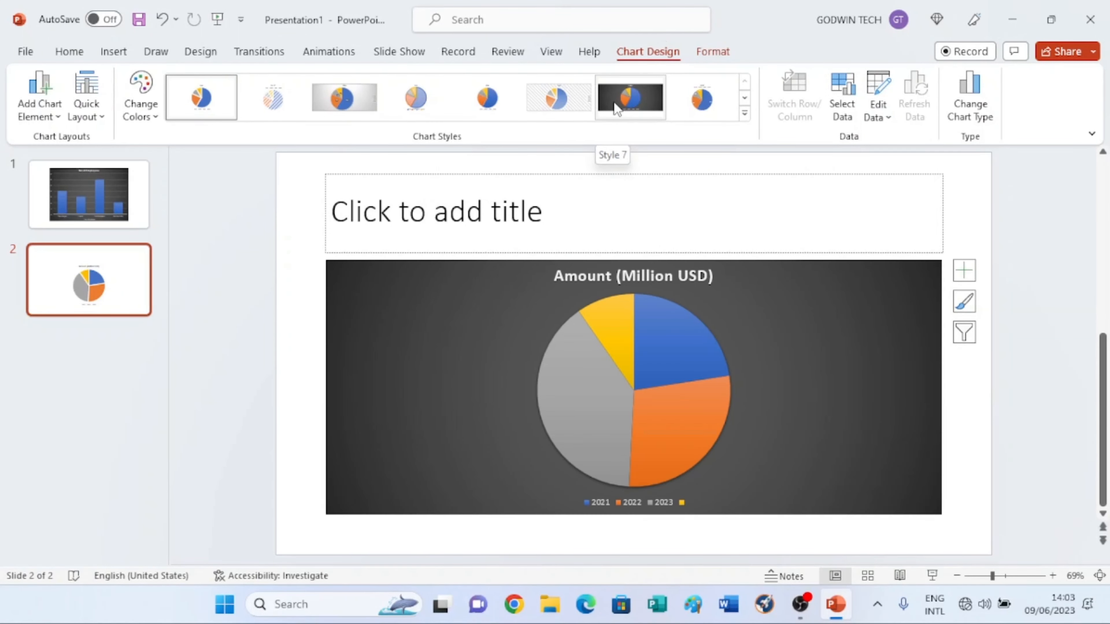
{"action": "left_click", "coordinate": [700, 113]}
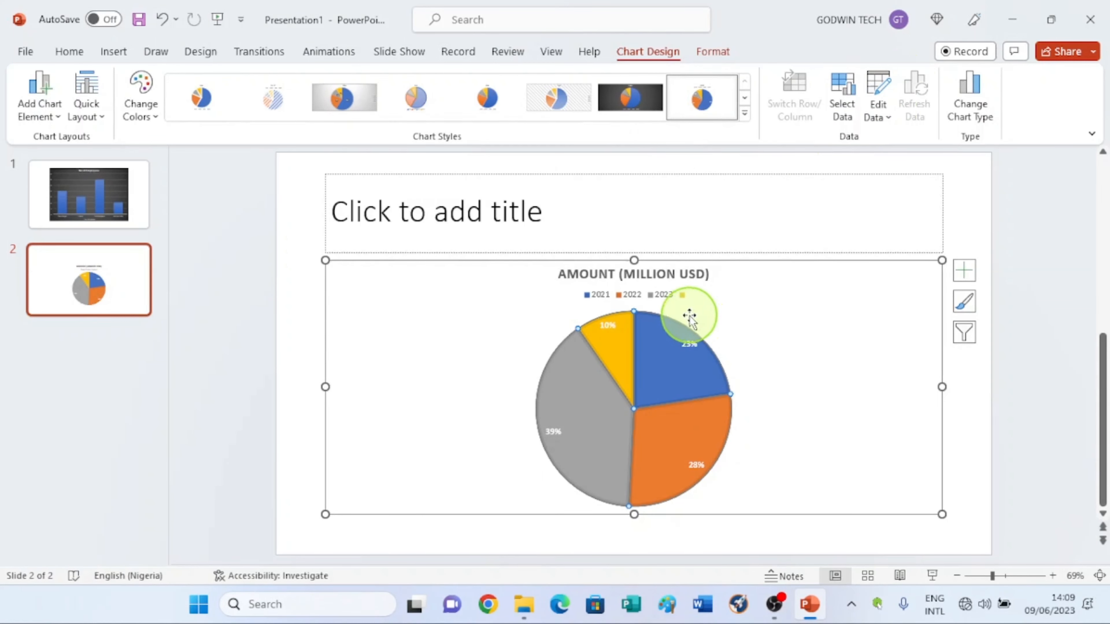
Step: Reopen the chart's data and delete the leftover fourth value so only three slices remain
{"action": "left_click", "coordinate": [613, 335]}
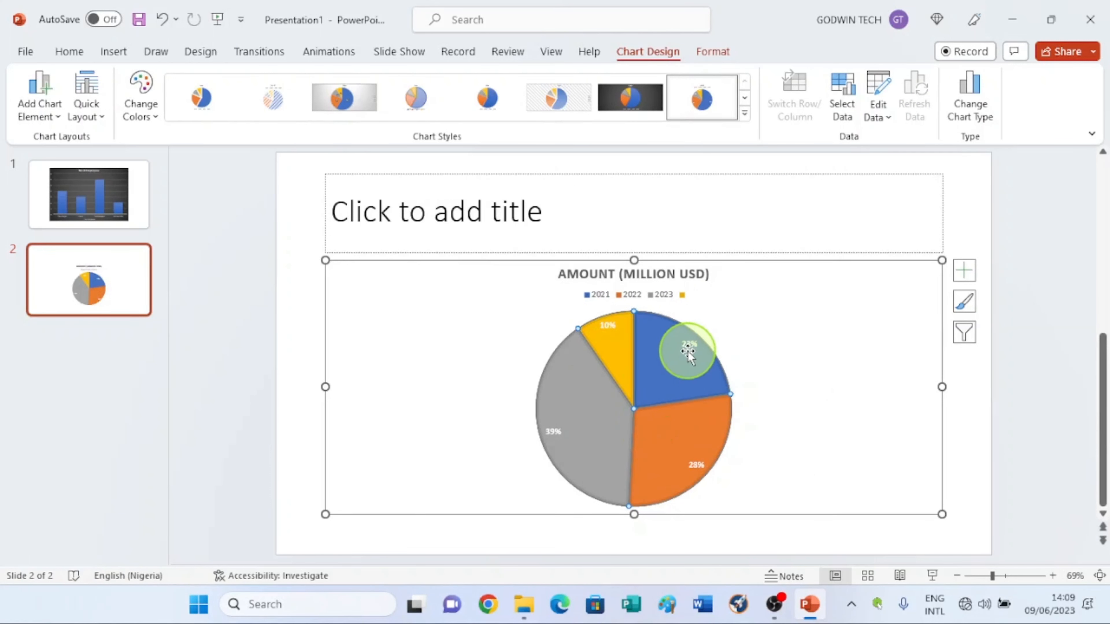
{"action": "mouse_move", "coordinate": [601, 338]}
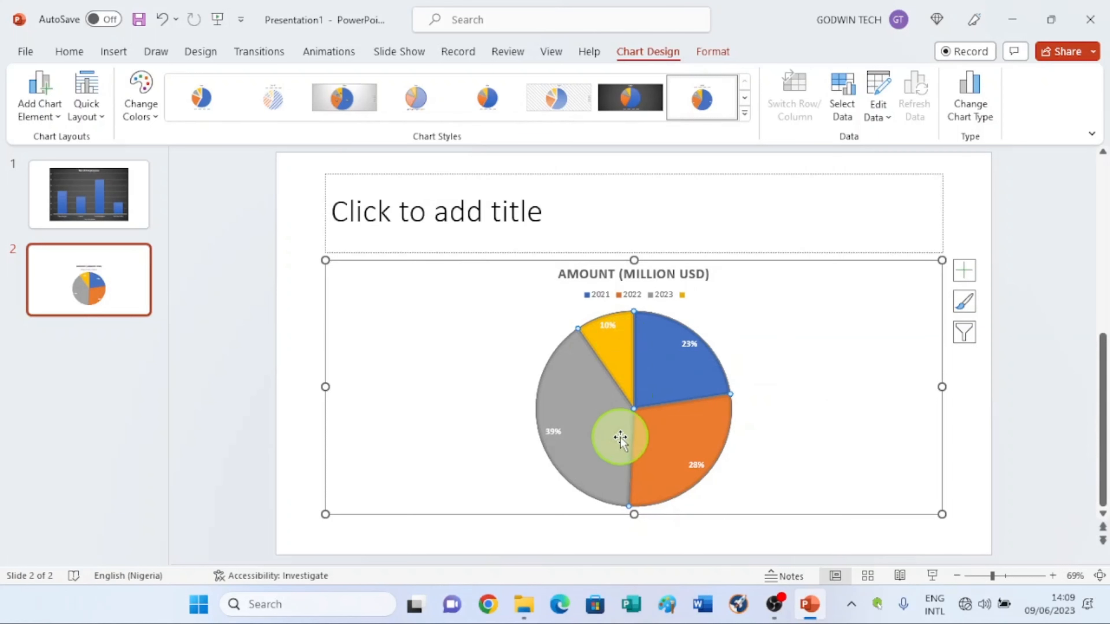
{"action": "mouse_move", "coordinate": [610, 392]}
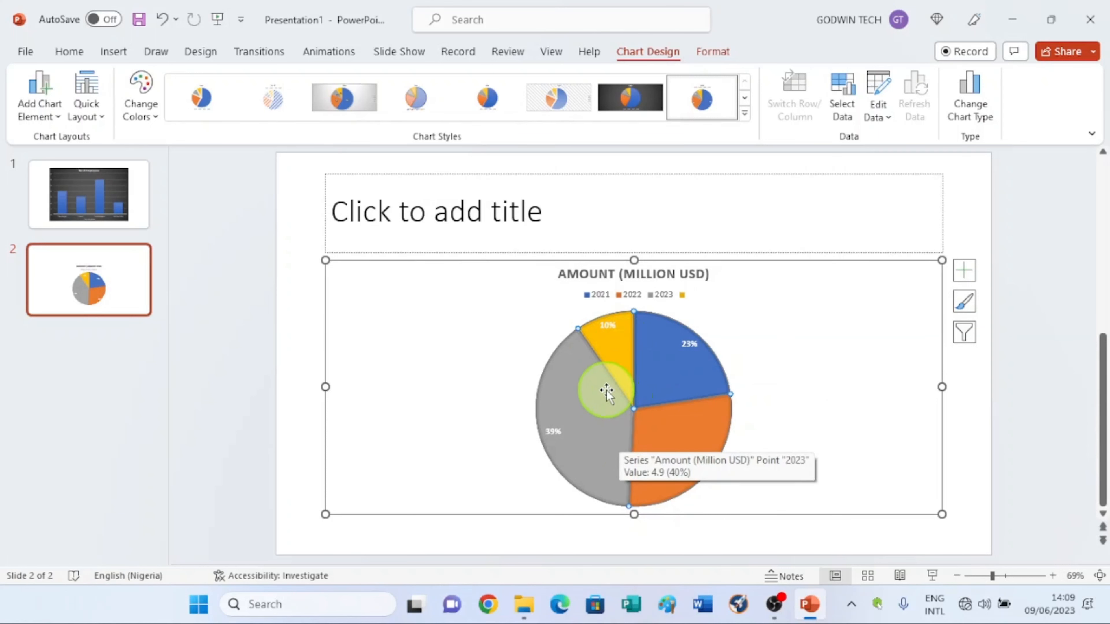
{"action": "right_click", "coordinate": [617, 358]}
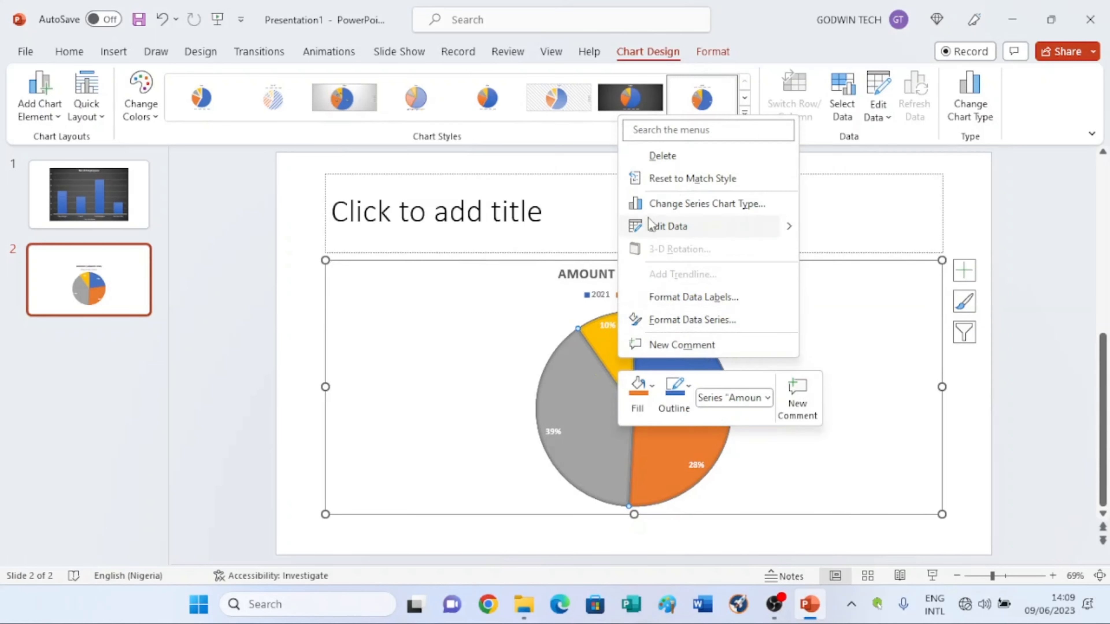
{"action": "left_click", "coordinate": [672, 232]}
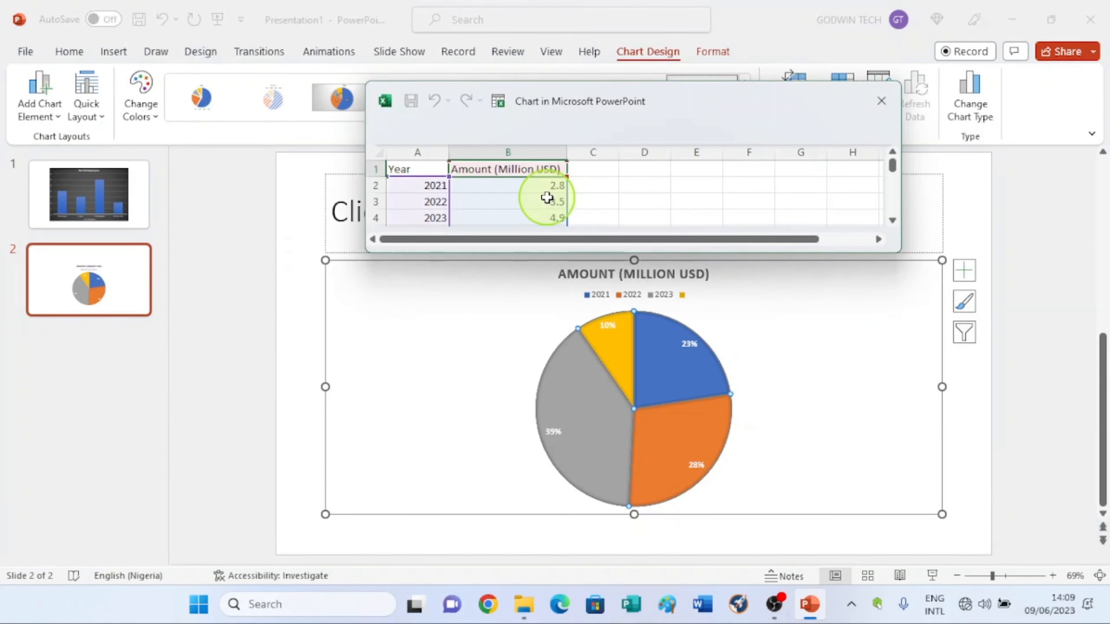
{"action": "scroll", "coordinate": [433, 180], "scroll_direction": "down", "scroll_amount": 2}
{"action": "scroll", "coordinate": [432, 177], "scroll_direction": "up", "scroll_amount": 1}
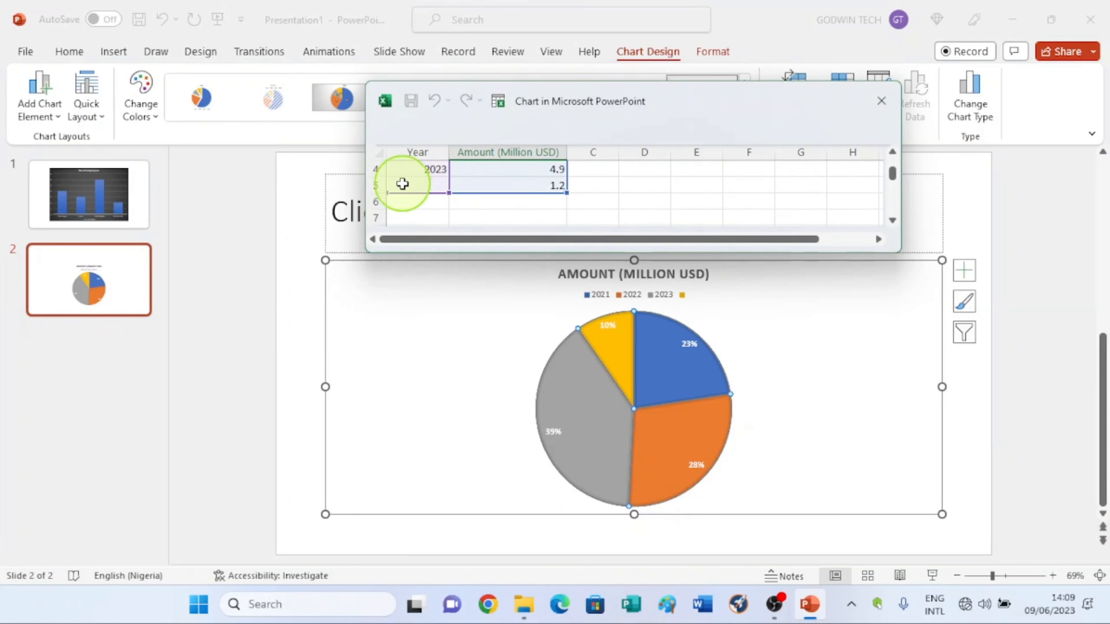
{"action": "left_click", "coordinate": [556, 183]}
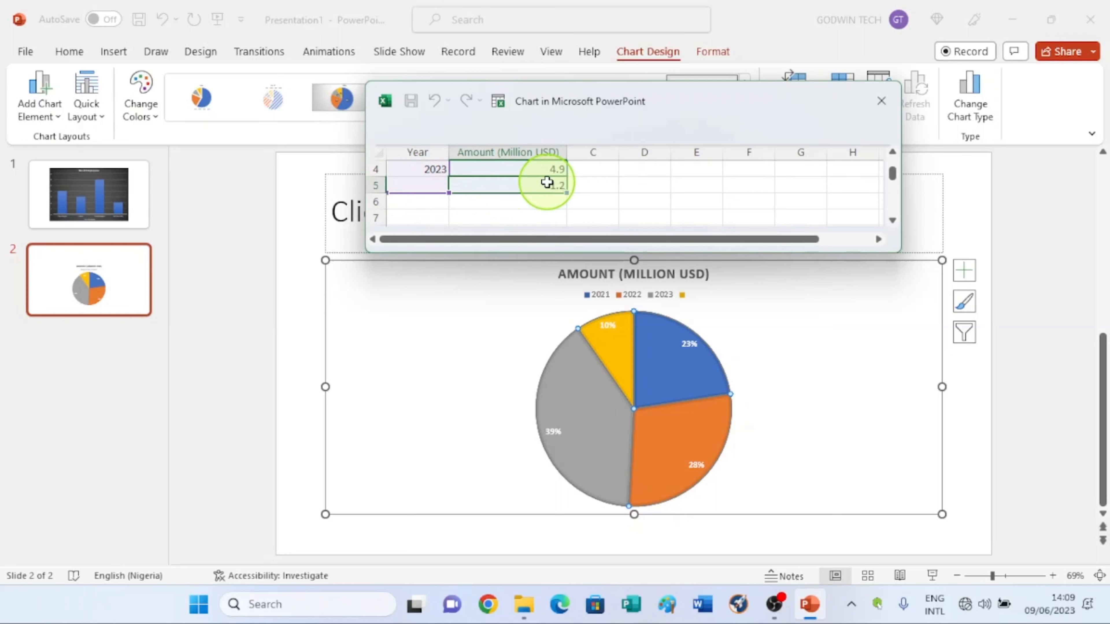
{"action": "key", "text": "Delete"}
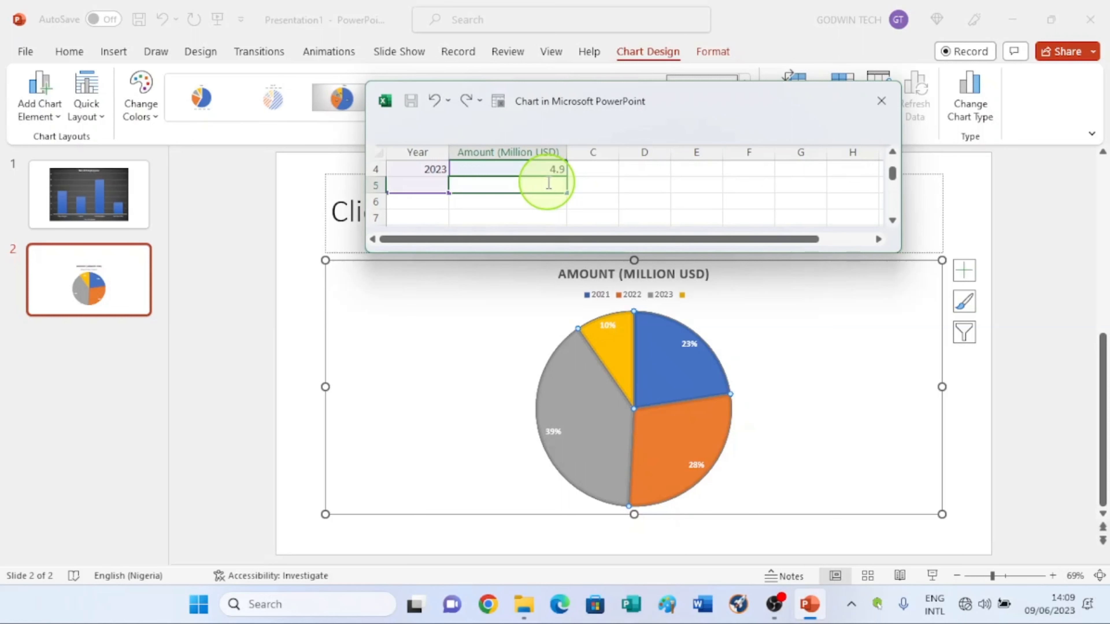
{"action": "left_click", "coordinate": [678, 187]}
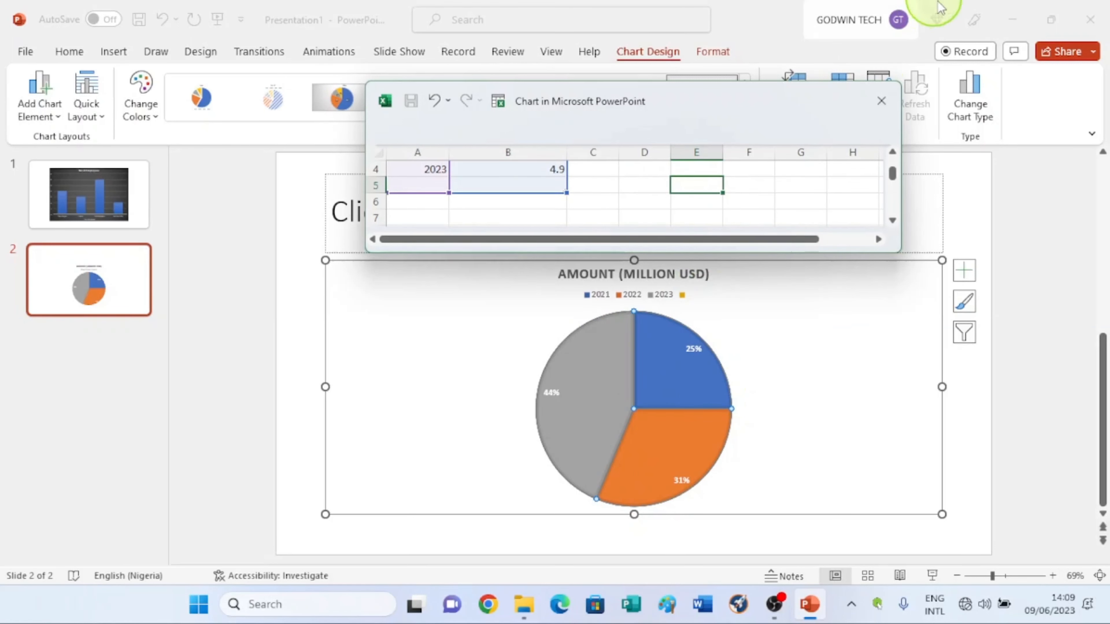
{"action": "left_click", "coordinate": [880, 101]}
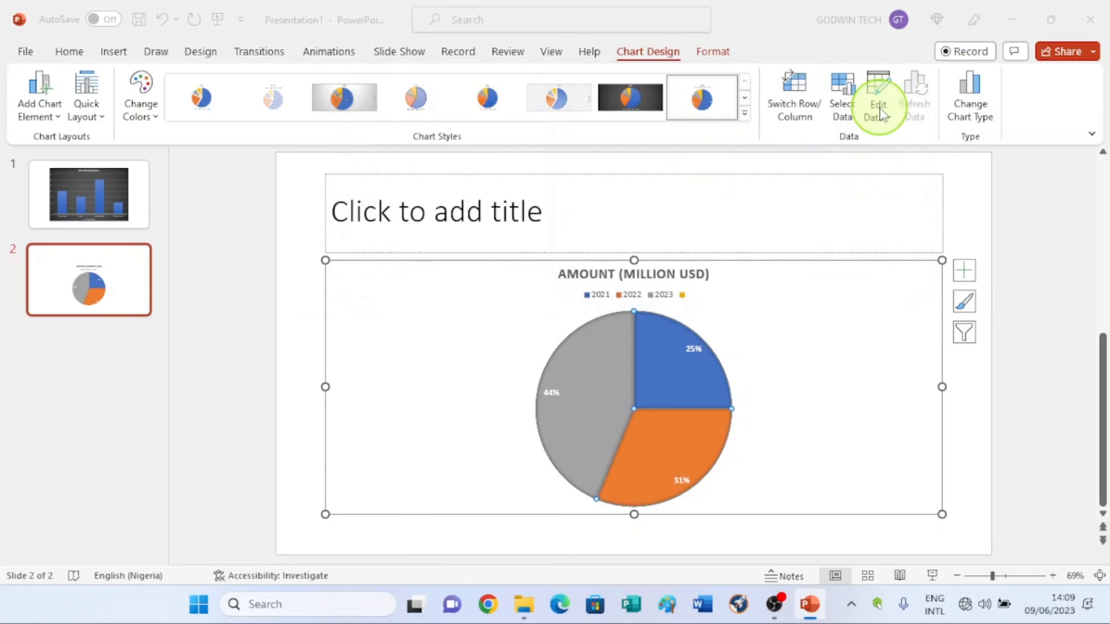
Step: Title the slide Godwin Tech Electronic Sales and add a new Title and Content slide
{"action": "left_click", "coordinate": [429, 198]}
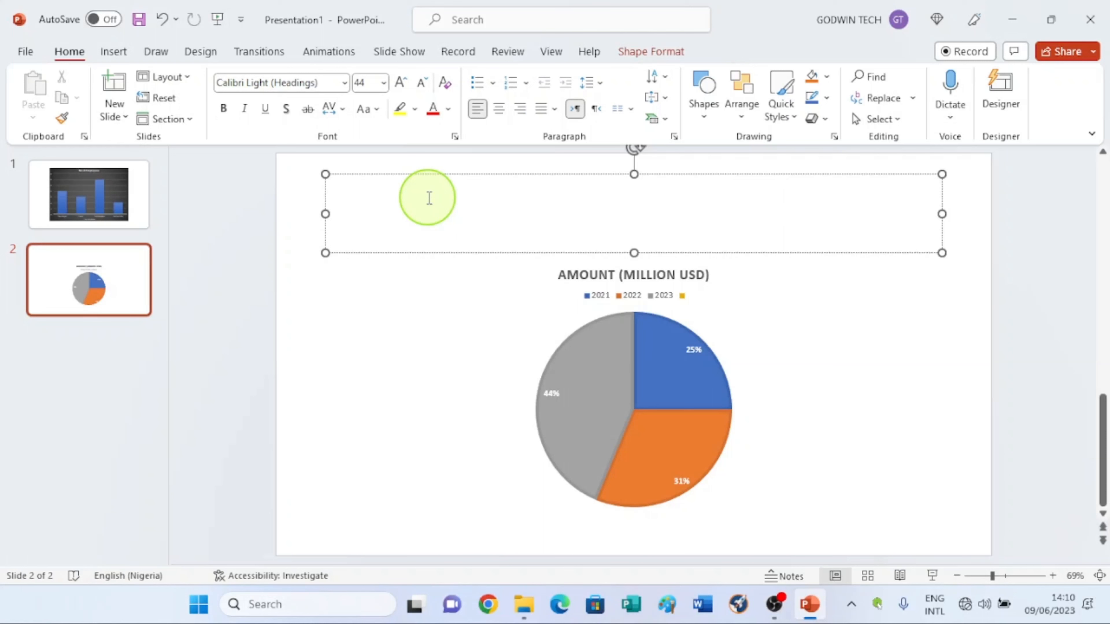
{"action": "type", "text": "Godwin Tech Electronic Sales"}
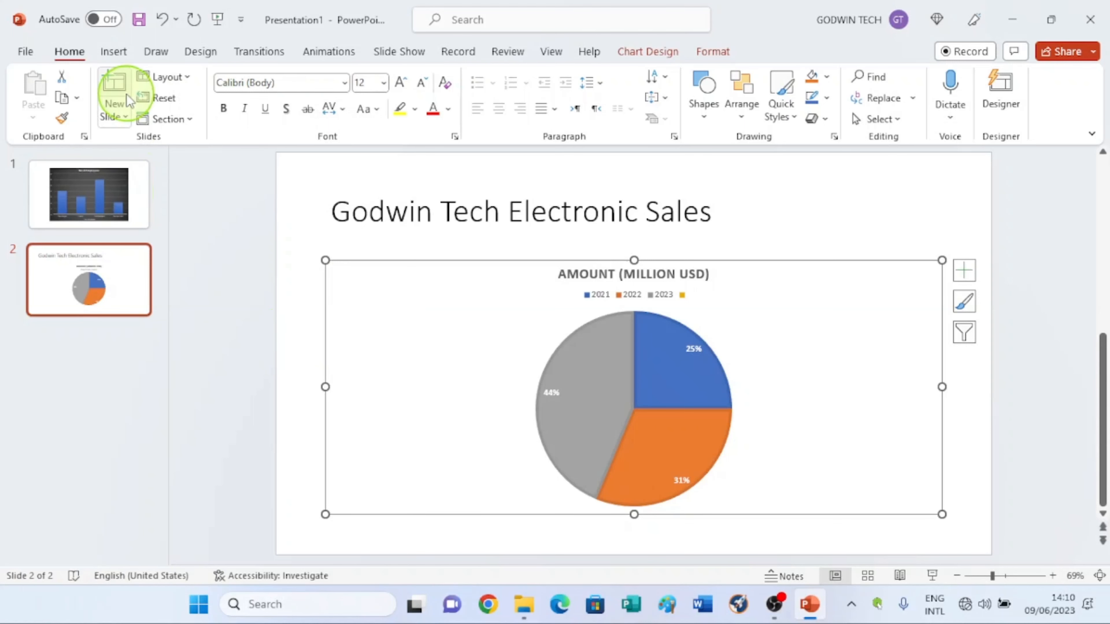
{"action": "left_click", "coordinate": [115, 115]}
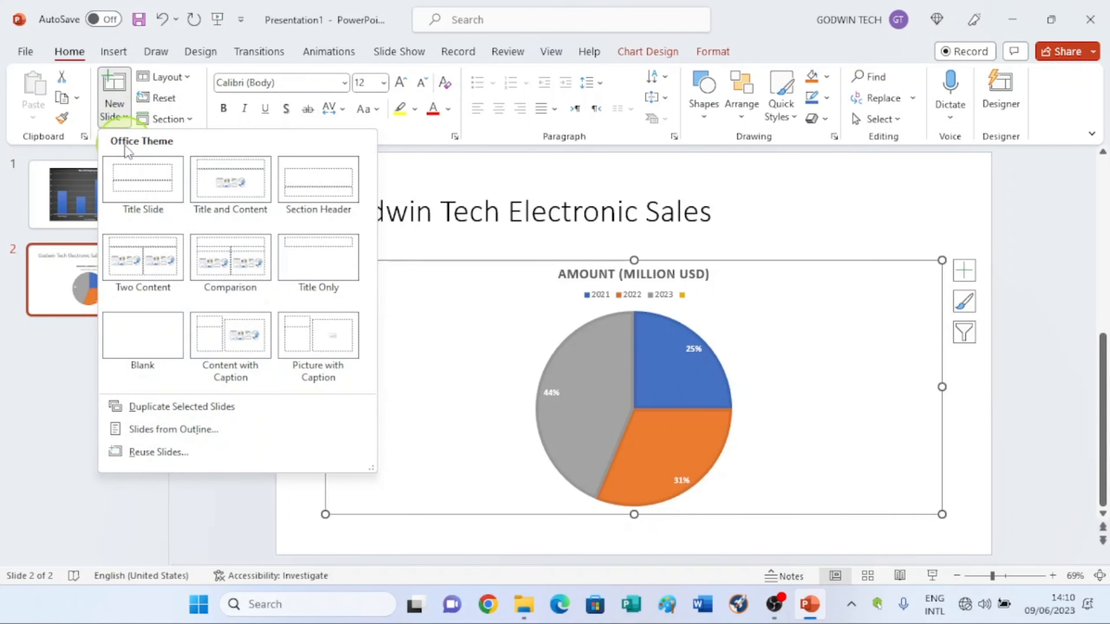
{"action": "left_click", "coordinate": [233, 199]}
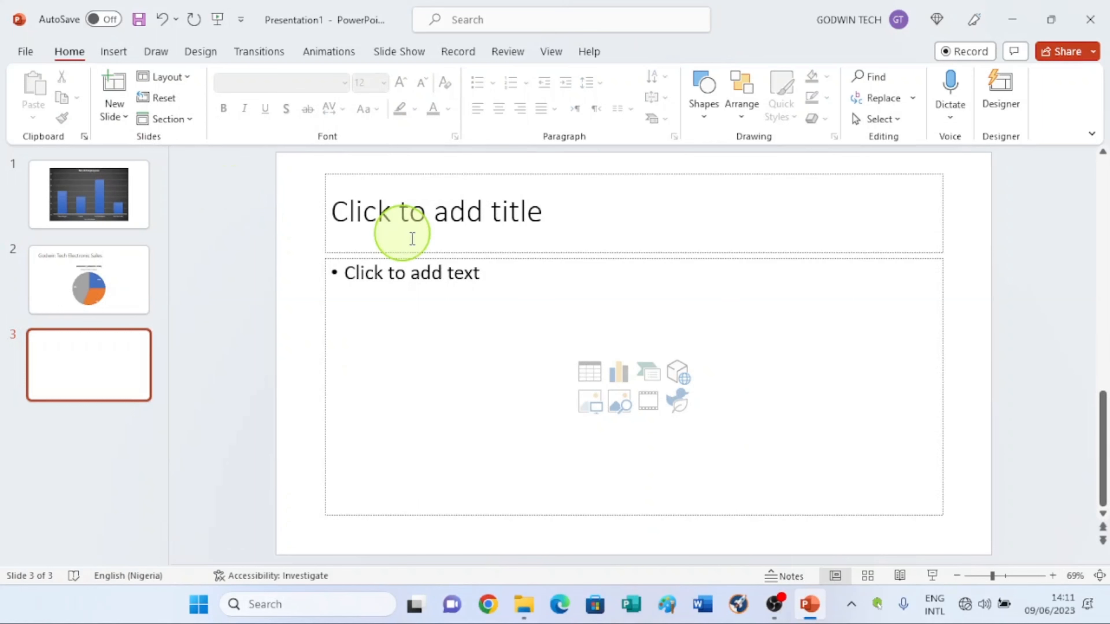
Step: Insert a line chart into the new slide's content placeholder
{"action": "left_click", "coordinate": [616, 375]}
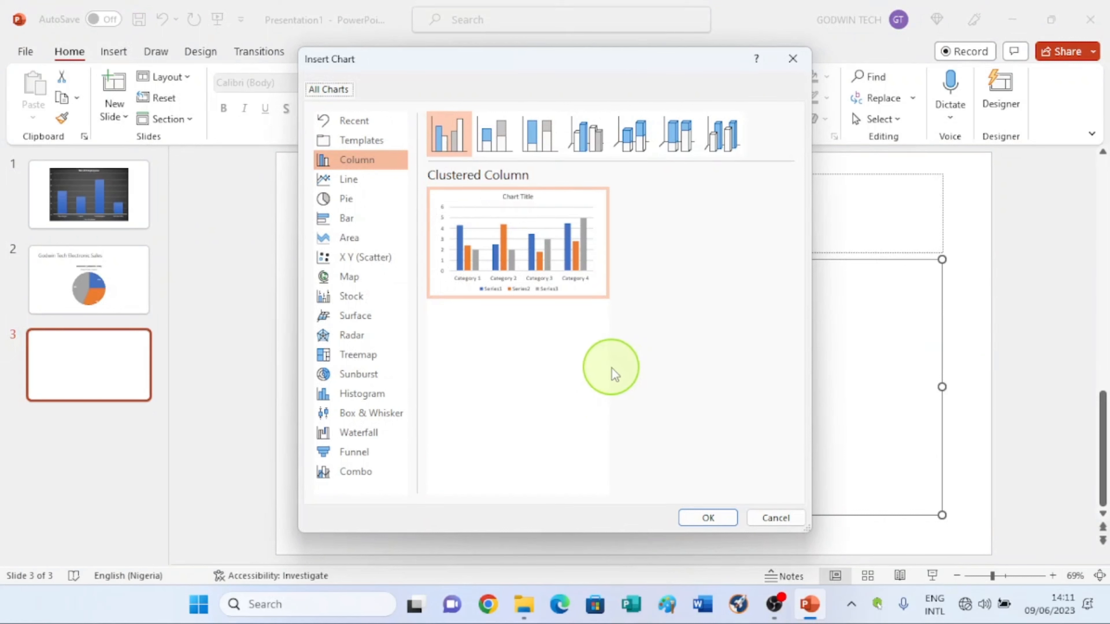
{"action": "left_click", "coordinate": [344, 182]}
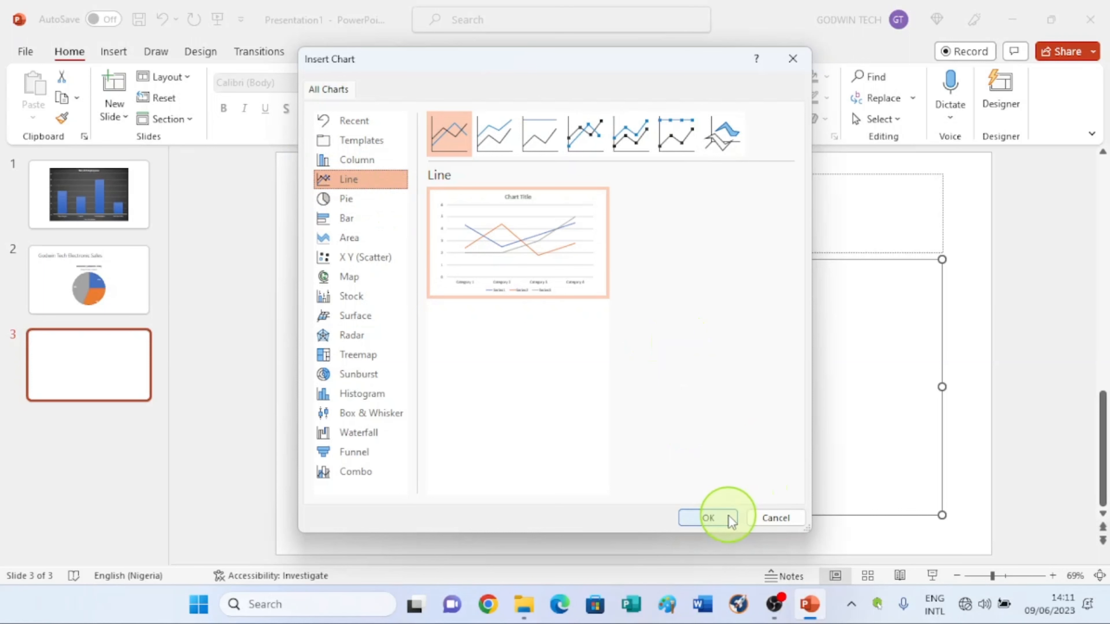
{"action": "left_click", "coordinate": [705, 517]}
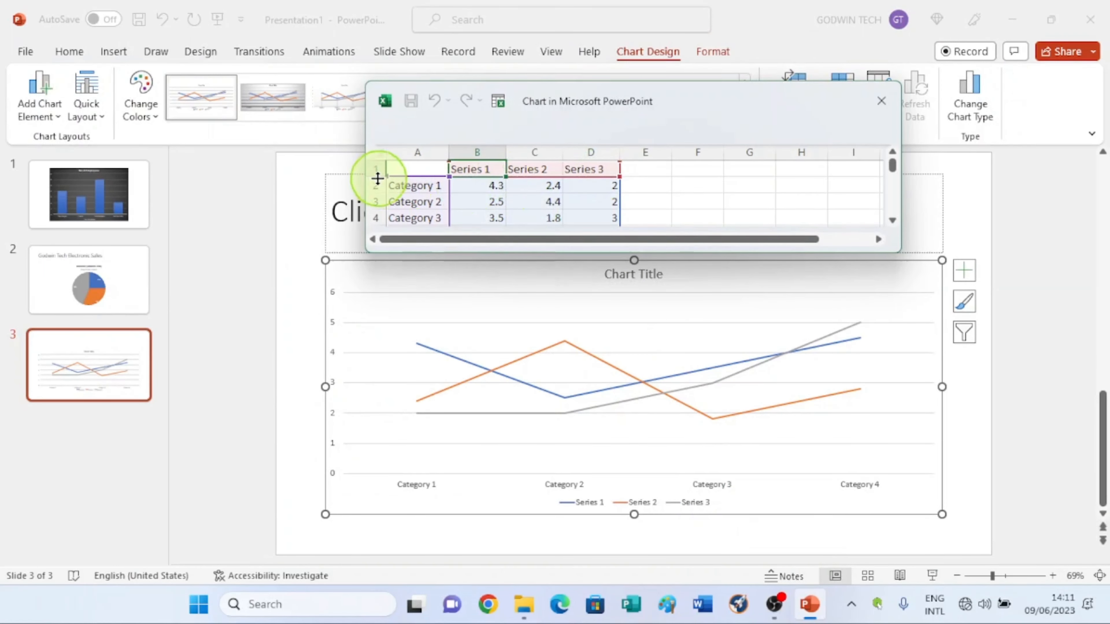
Step: Rename the line chart's category column header to Days
{"action": "left_click", "coordinate": [418, 167]}
{"action": "type", "text": "d"}
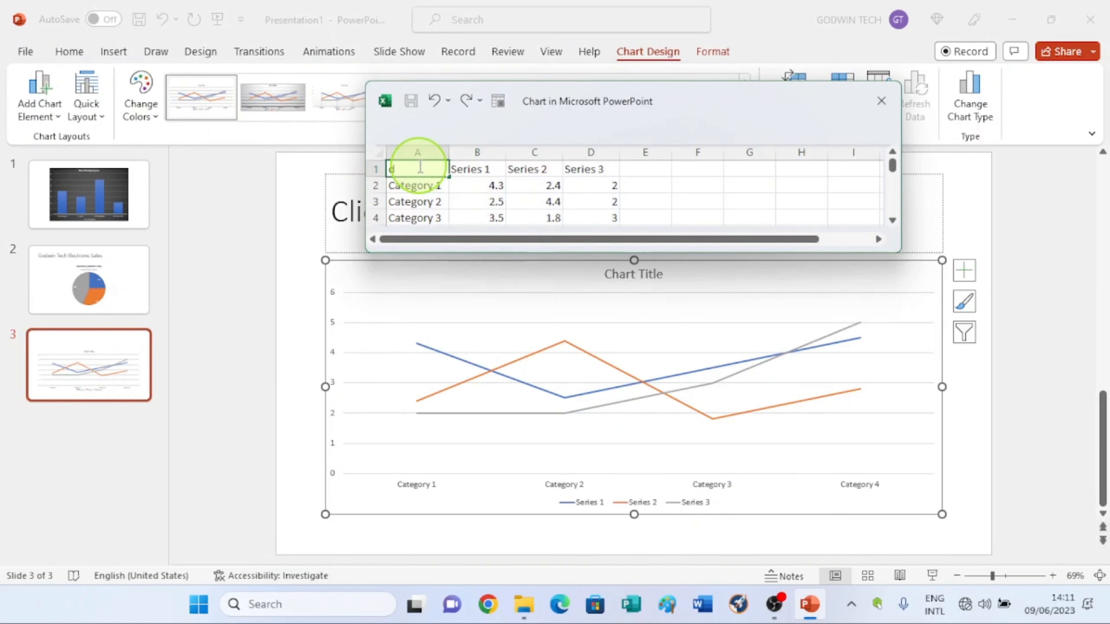
{"action": "key", "text": "BackSpace"}
{"action": "key", "text": "BackSpace"}
{"action": "type", "text": "Days"}
{"action": "left_click", "coordinate": [471, 168]}
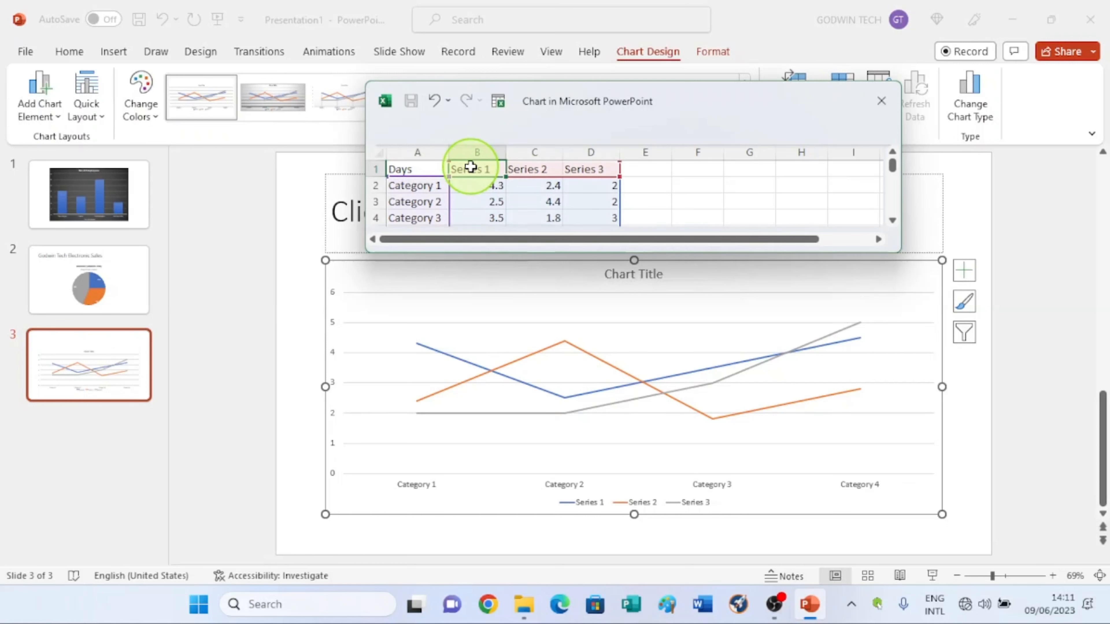
Step: Rename the first series header in the chart data to Amount ($) and widen its column to fit
{"action": "type", "text": "amo"}
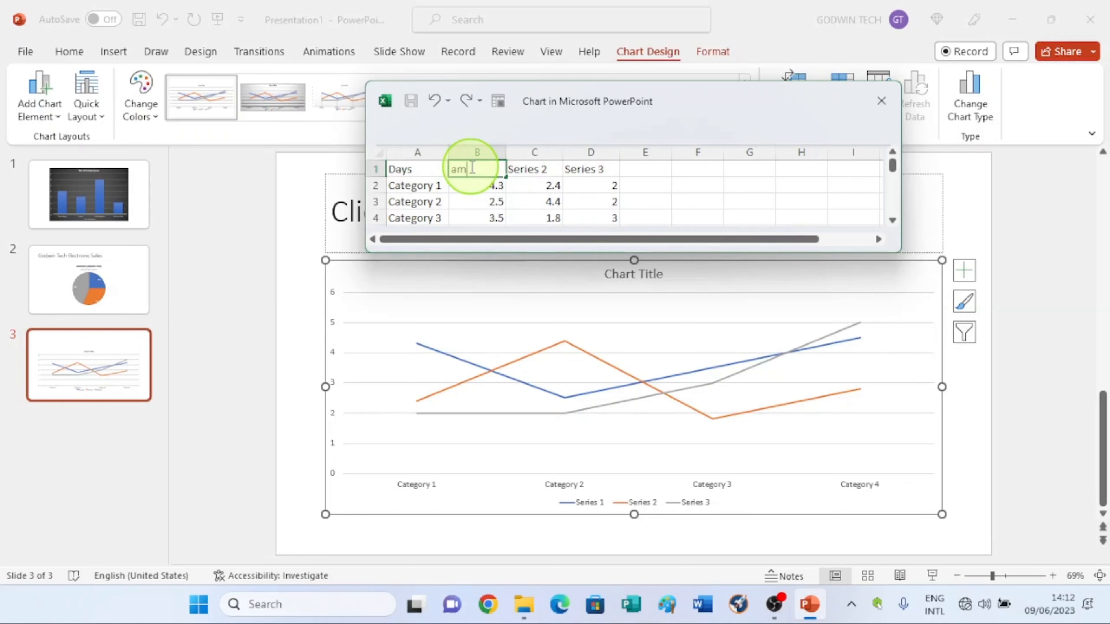
{"action": "type", "text": "unt"}
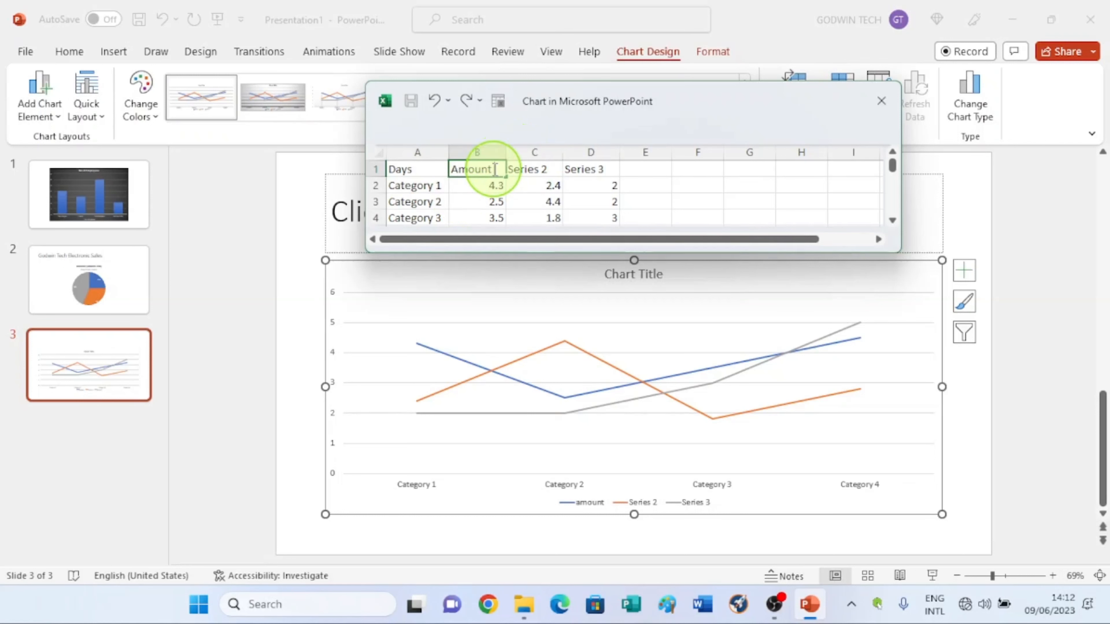
{"action": "type", "text": "()"}
{"action": "key", "text": "Left"}
{"action": "type", "text": "$"}
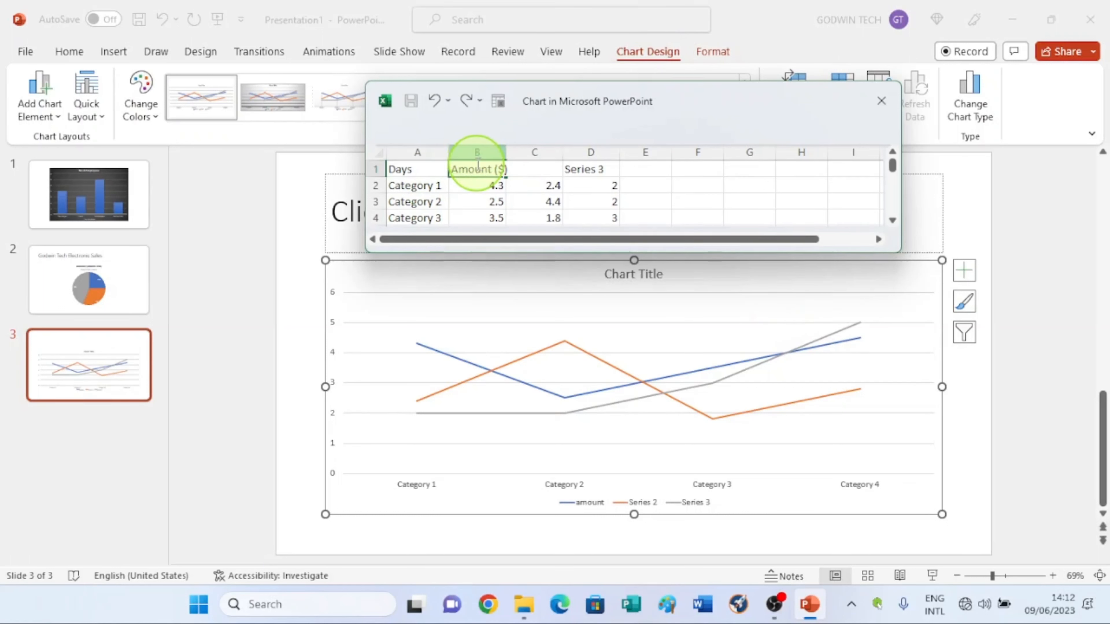
{"action": "left_click", "coordinate": [481, 147]}
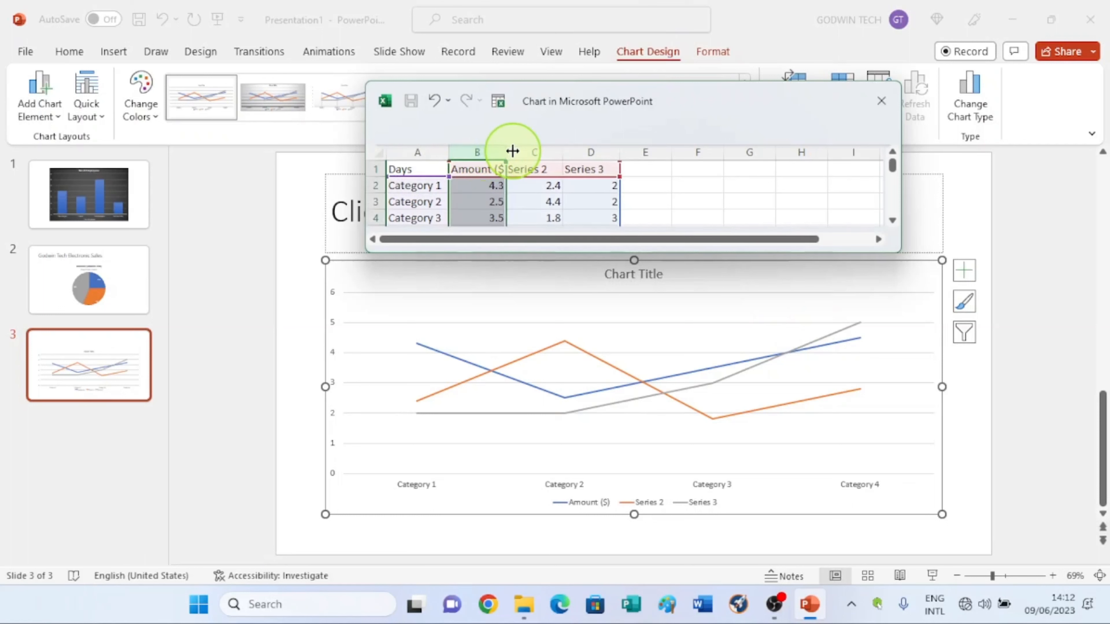
{"action": "left_click_drag", "start_coordinate": [509, 151], "coordinate": [512, 151]}
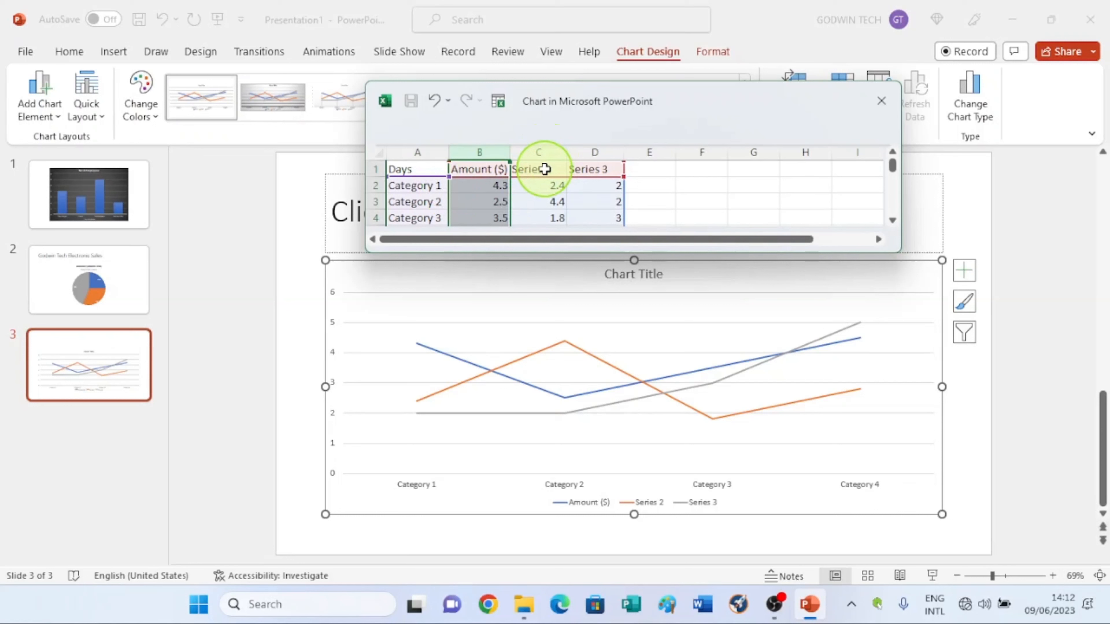
Step: Delete the Series 2 and Series 3 columns from the chart data
{"action": "left_click", "coordinate": [539, 151]}
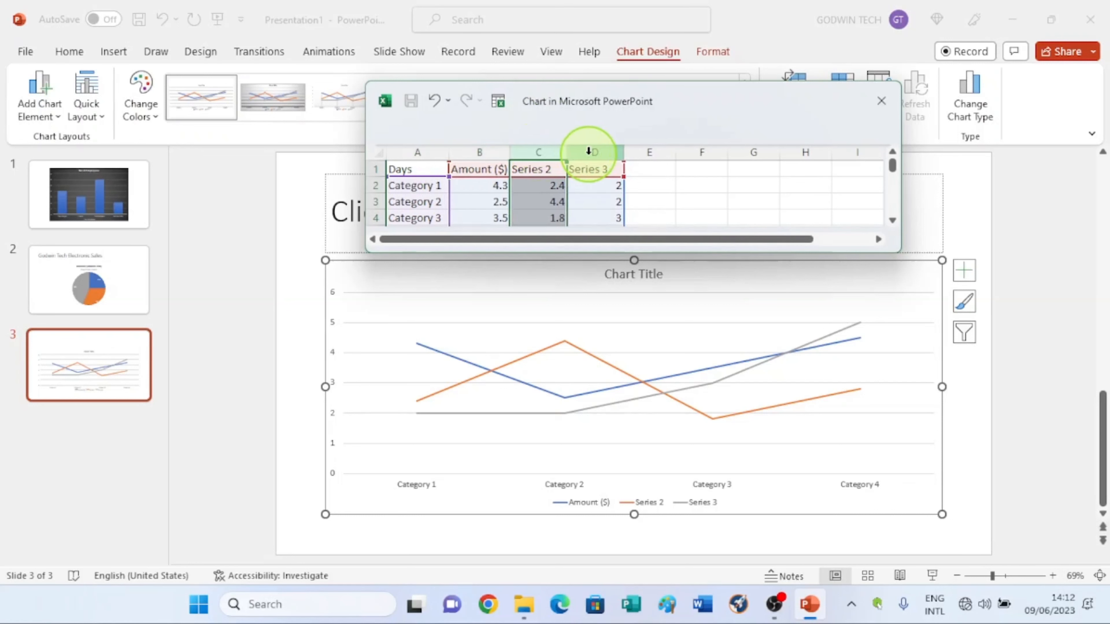
{"action": "left_click", "coordinate": [588, 151]}
{"action": "left_click", "coordinate": [542, 152]}
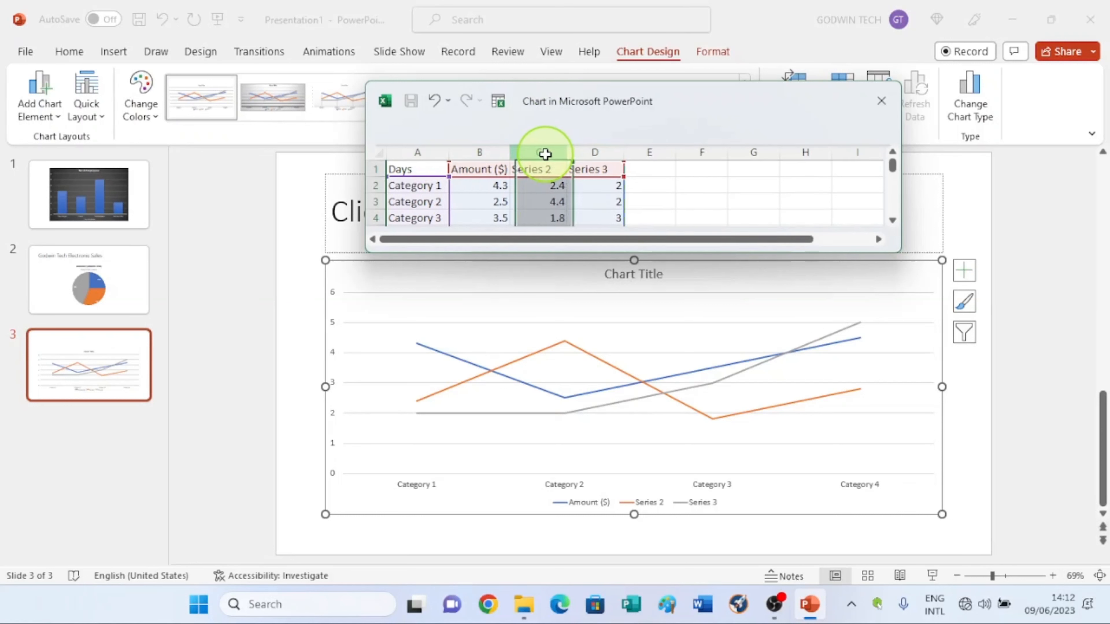
{"action": "right_click", "coordinate": [542, 152]}
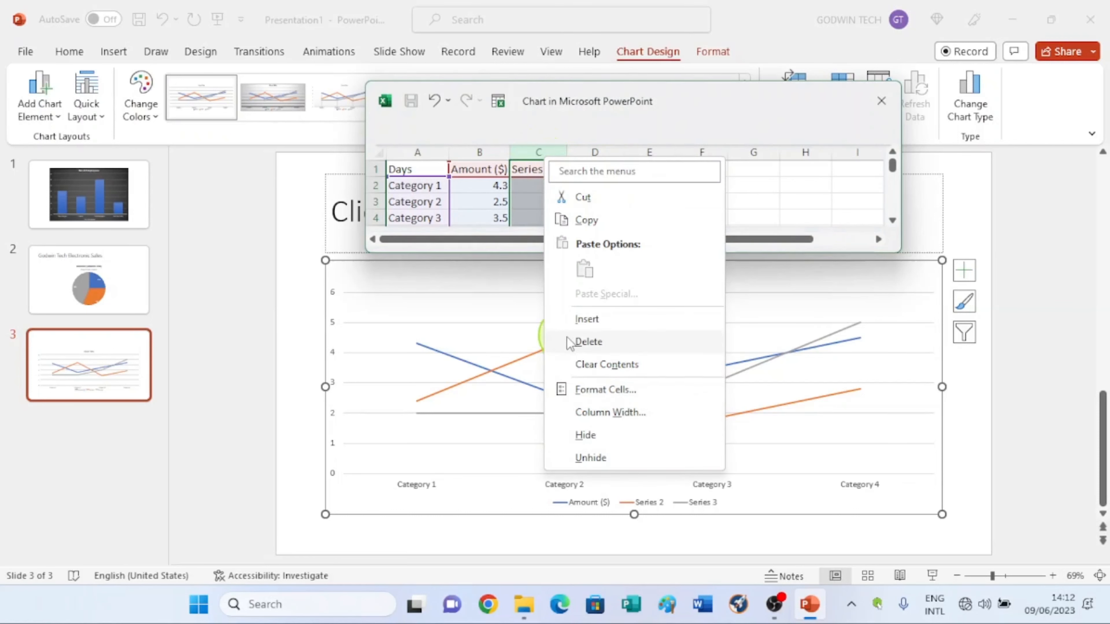
{"action": "left_click", "coordinate": [577, 341]}
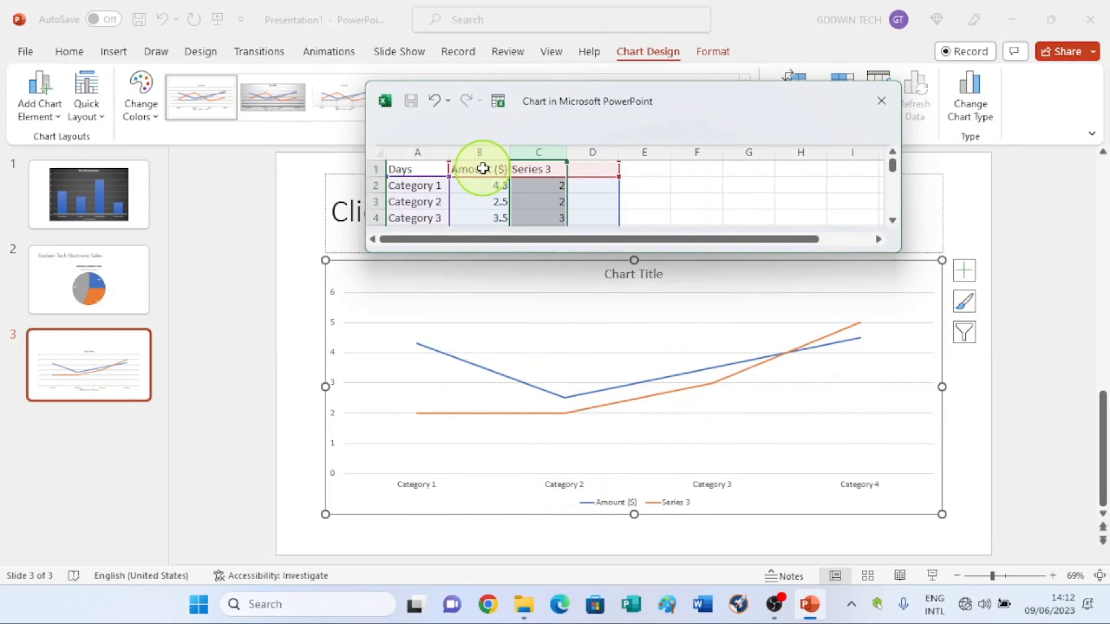
{"action": "right_click", "coordinate": [545, 153]}
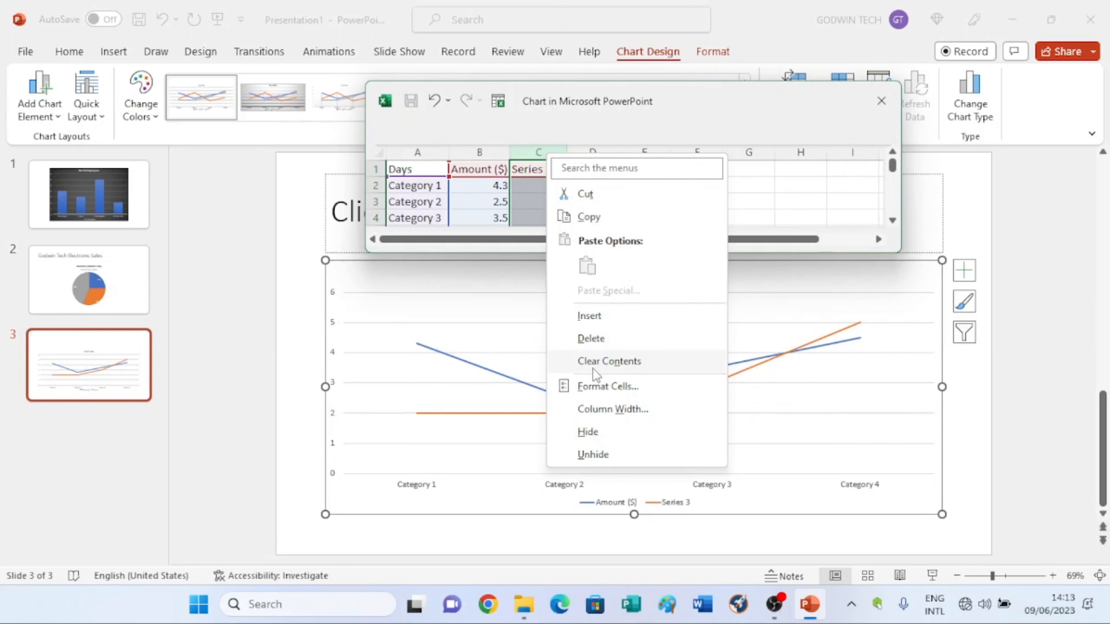
{"action": "left_click", "coordinate": [599, 338]}
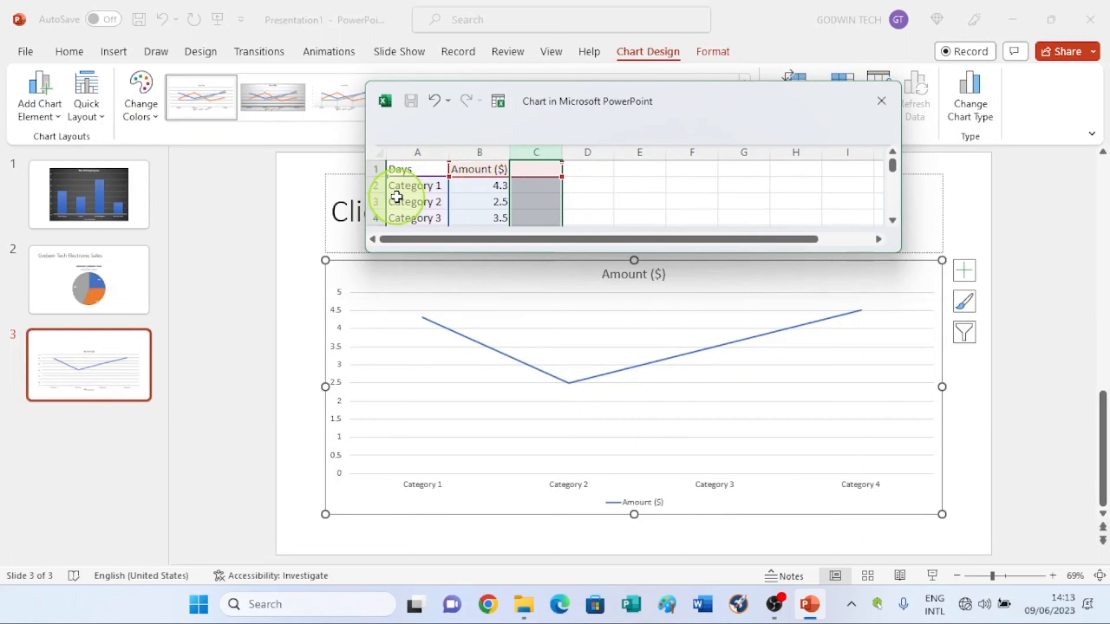
Step: Rename the categories to Mon, Tue, Wed, Thur and Fri
{"action": "left_click", "coordinate": [415, 189]}
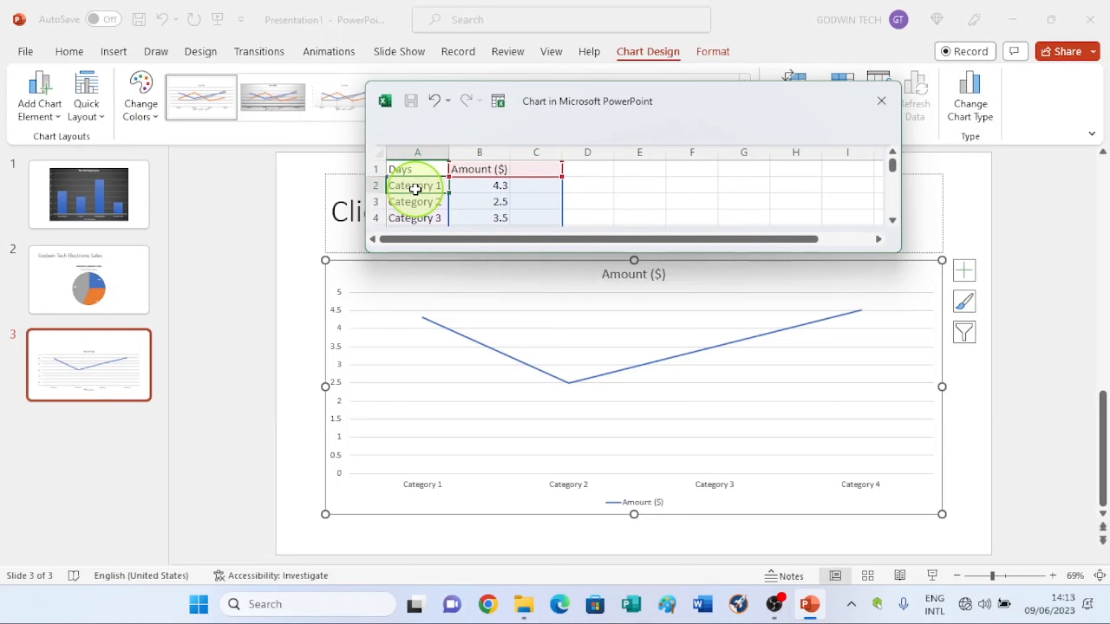
{"action": "type", "text": "M"}
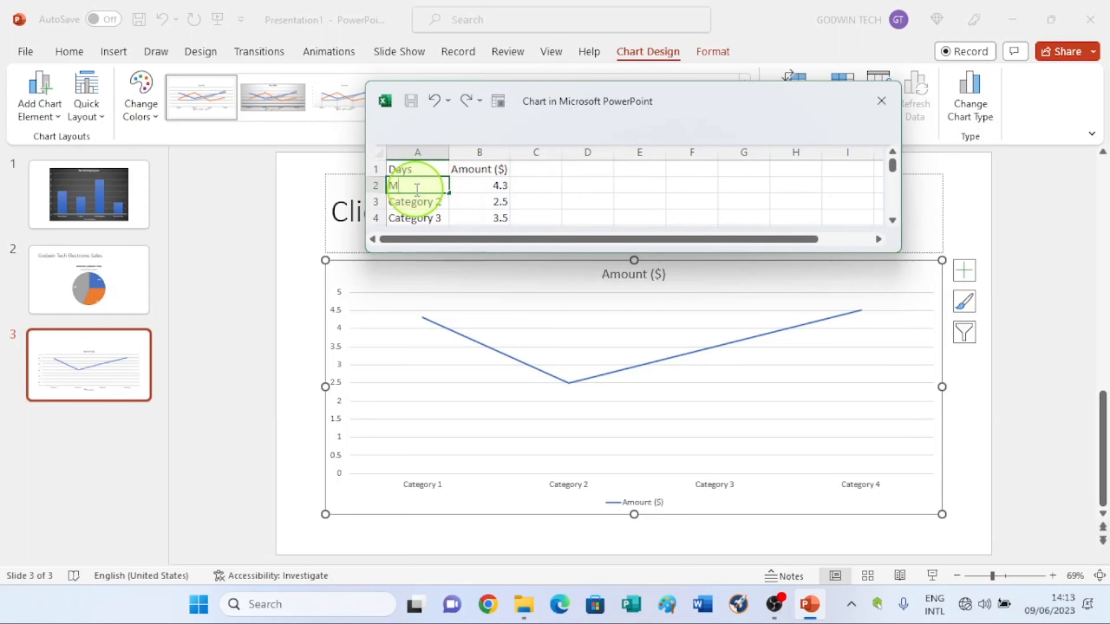
{"action": "type", "text": "on"}
{"action": "key", "text": "Return"}
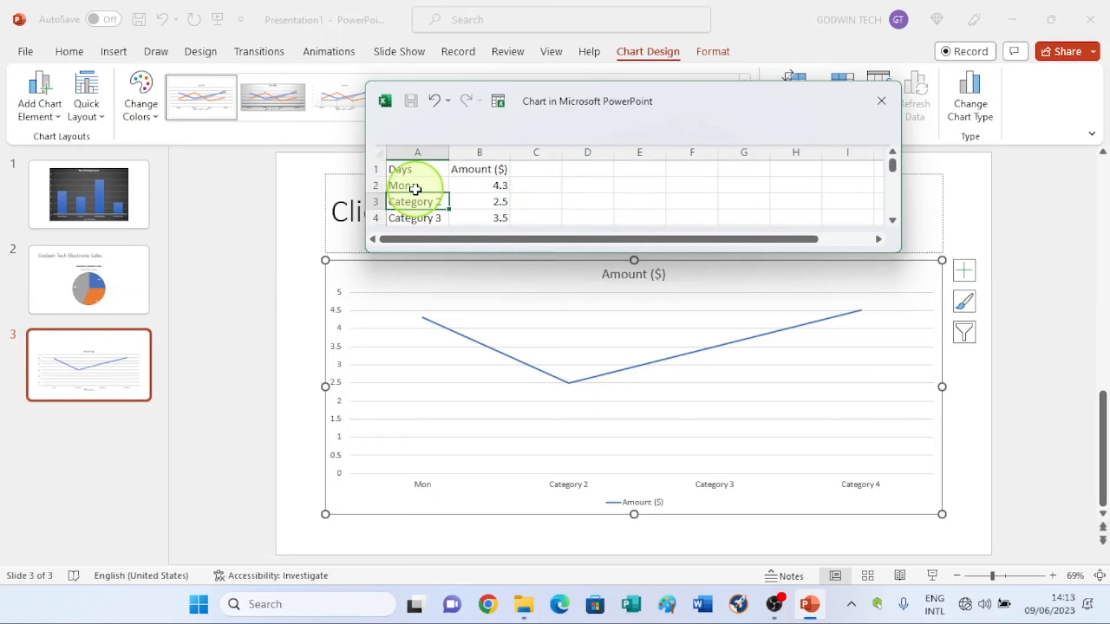
{"action": "type", "text": "Tue"}
{"action": "key", "text": "Return"}
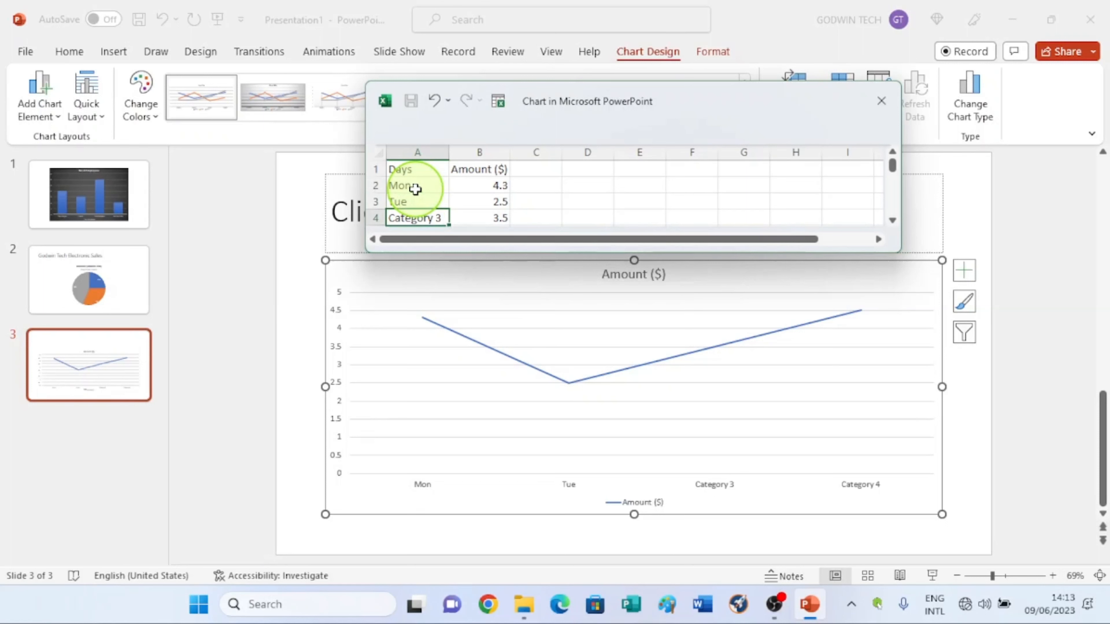
{"action": "type", "text": "Wed"}
{"action": "key", "text": "Return"}
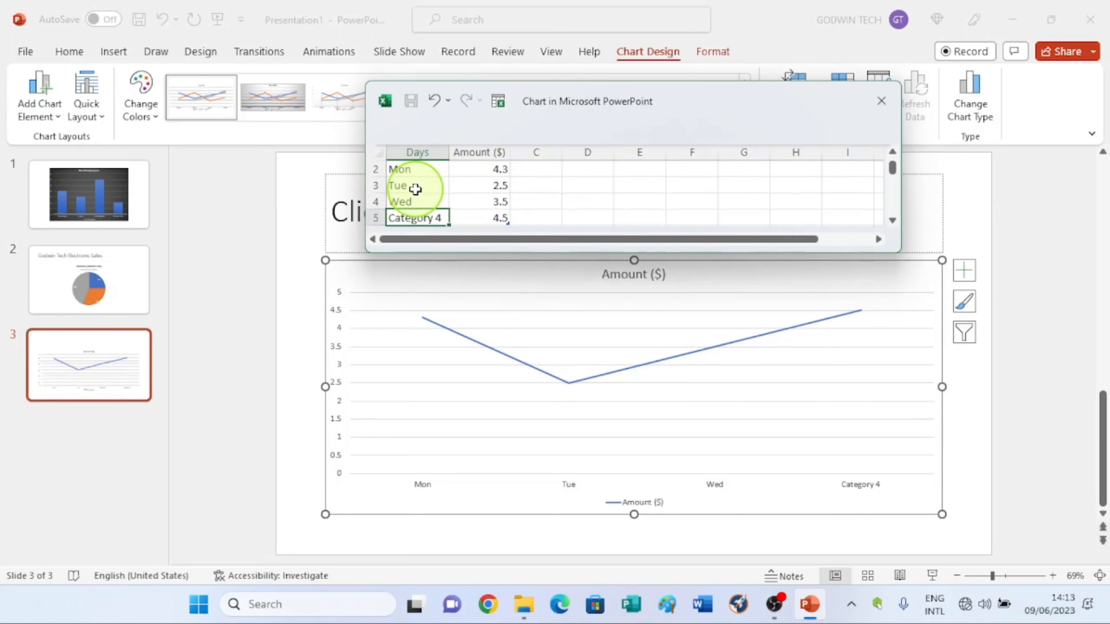
{"action": "type", "text": "Thur"}
{"action": "key", "text": "Return"}
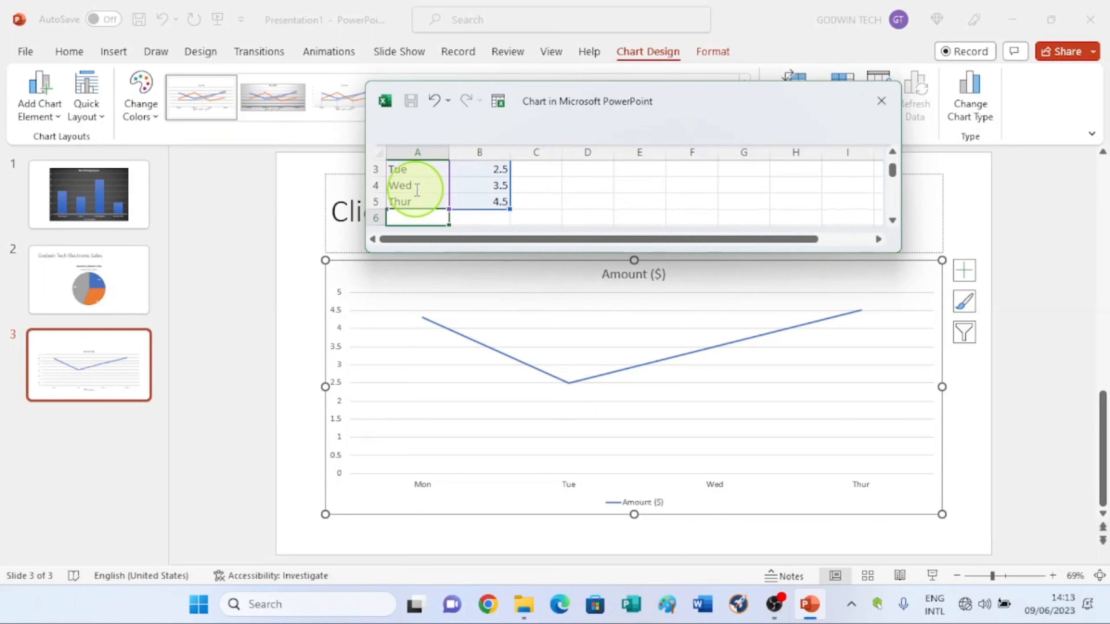
{"action": "type", "text": "Fri"}
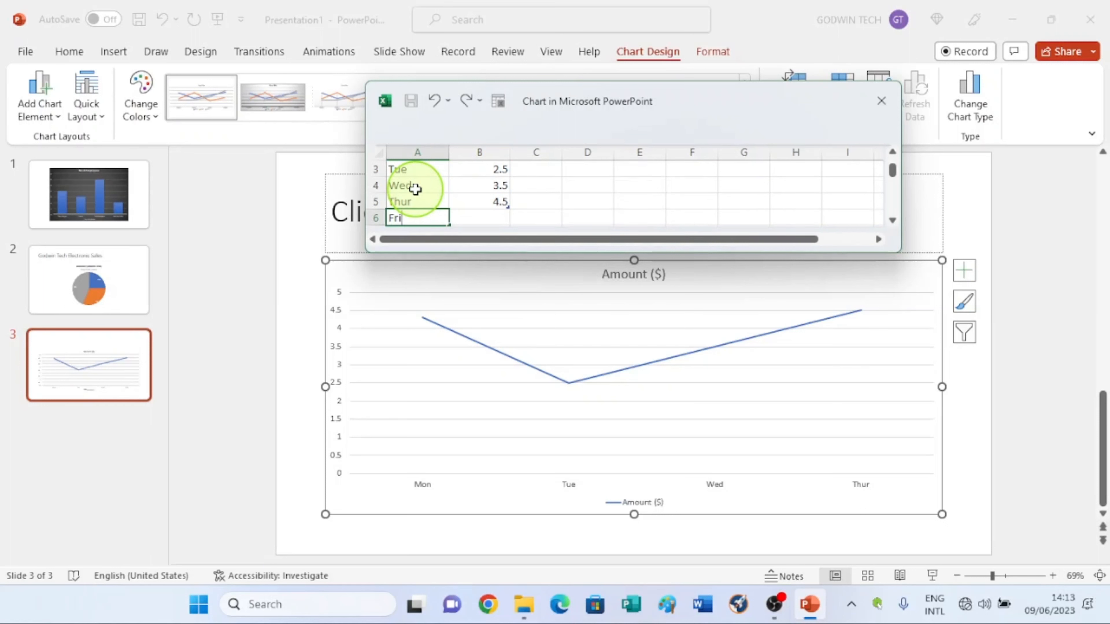
Step: Enter amounts 500, 800, 1500, 950 and 1800 for Mon through Fri, then close the chart data sheet
{"action": "scroll", "coordinate": [520, 174], "scroll_direction": "up", "scroll_amount": 1}
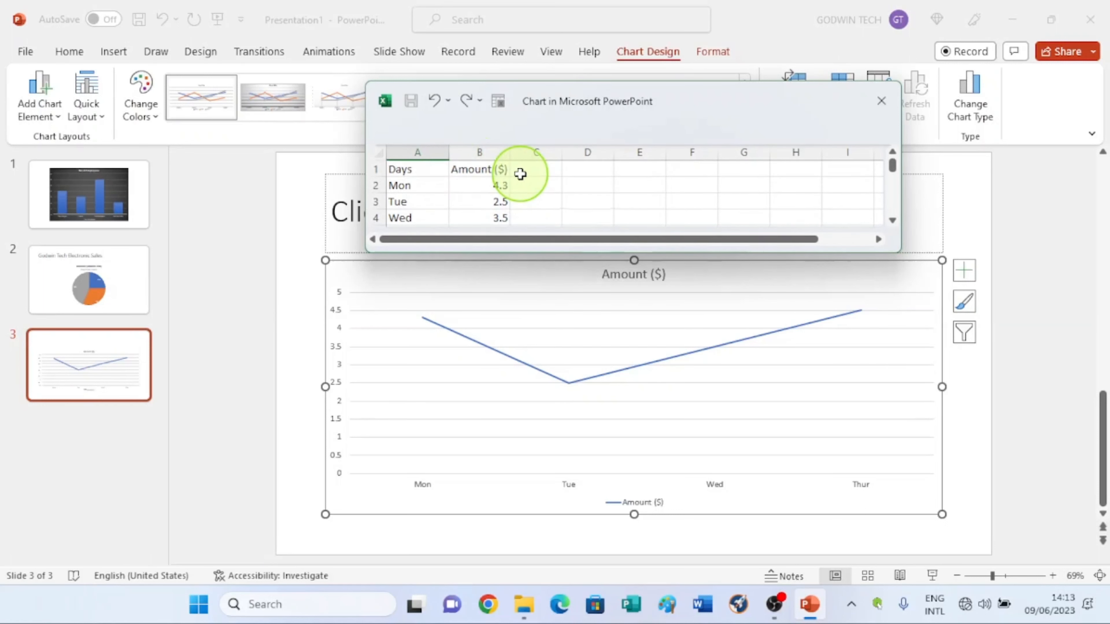
{"action": "left_click", "coordinate": [483, 185]}
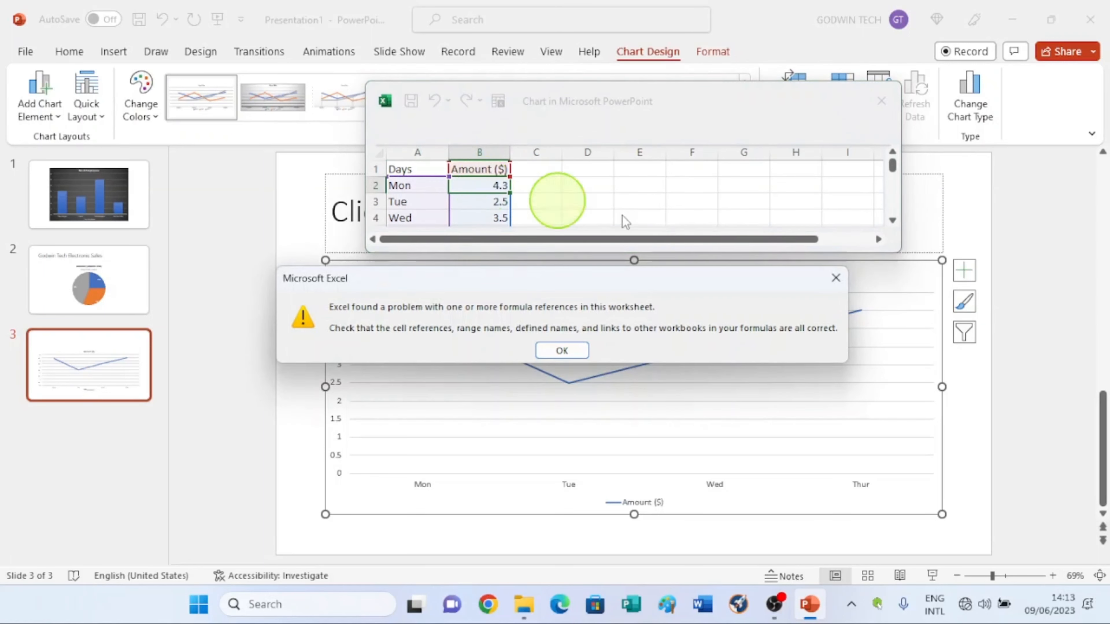
{"action": "left_click", "coordinate": [836, 278]}
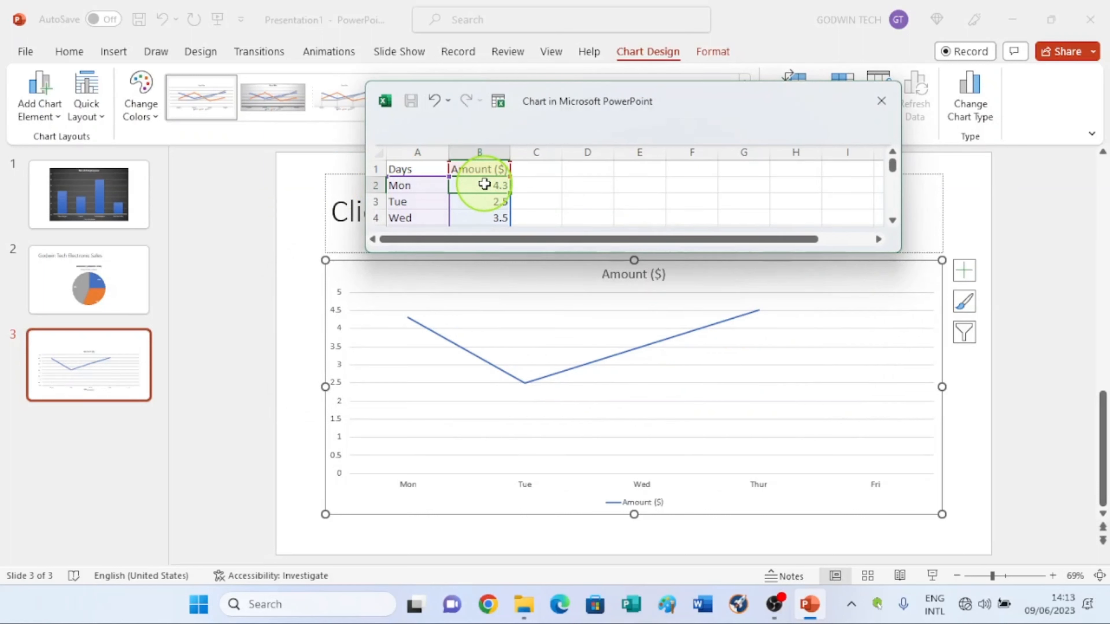
{"action": "type", "text": "500"}
{"action": "key", "text": "Return"}
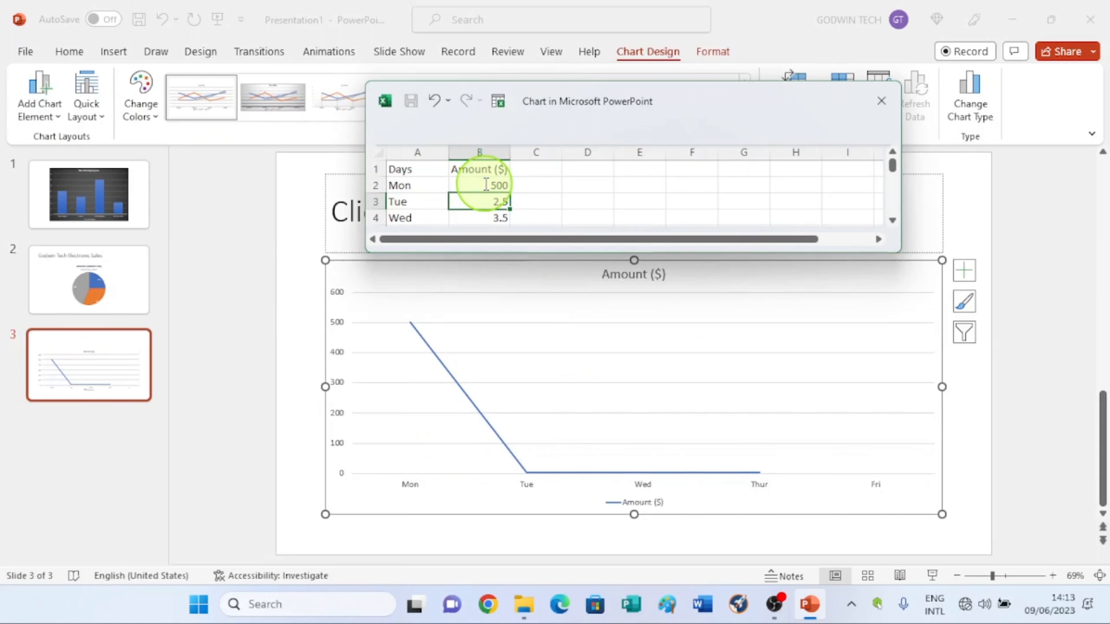
{"action": "type", "text": "800"}
{"action": "key", "text": "Return"}
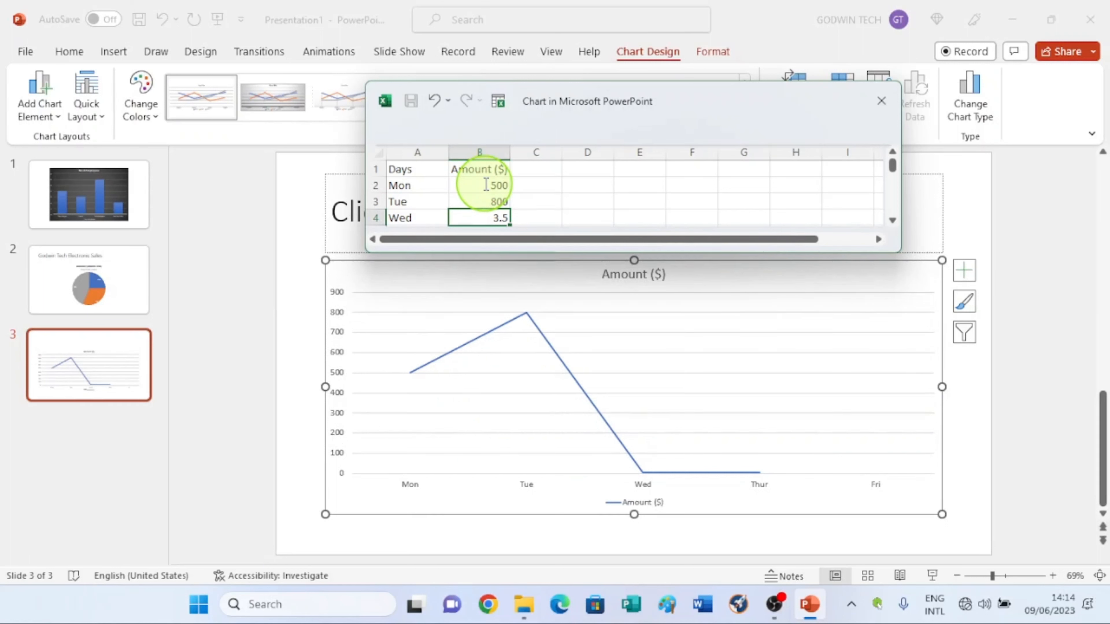
{"action": "type", "text": "1500"}
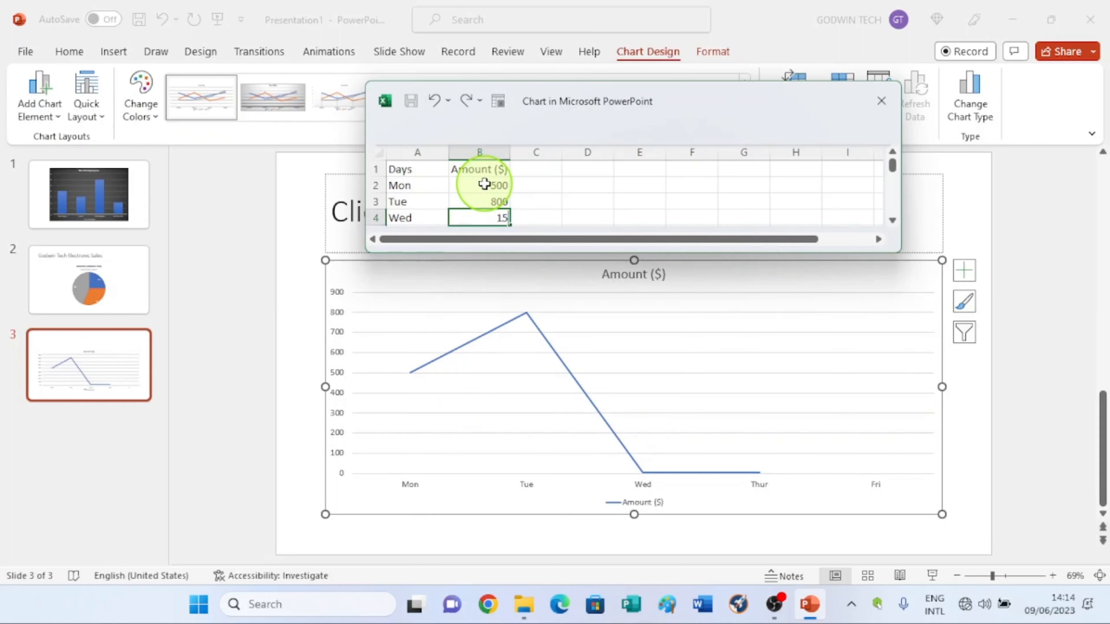
{"action": "key", "text": "Return"}
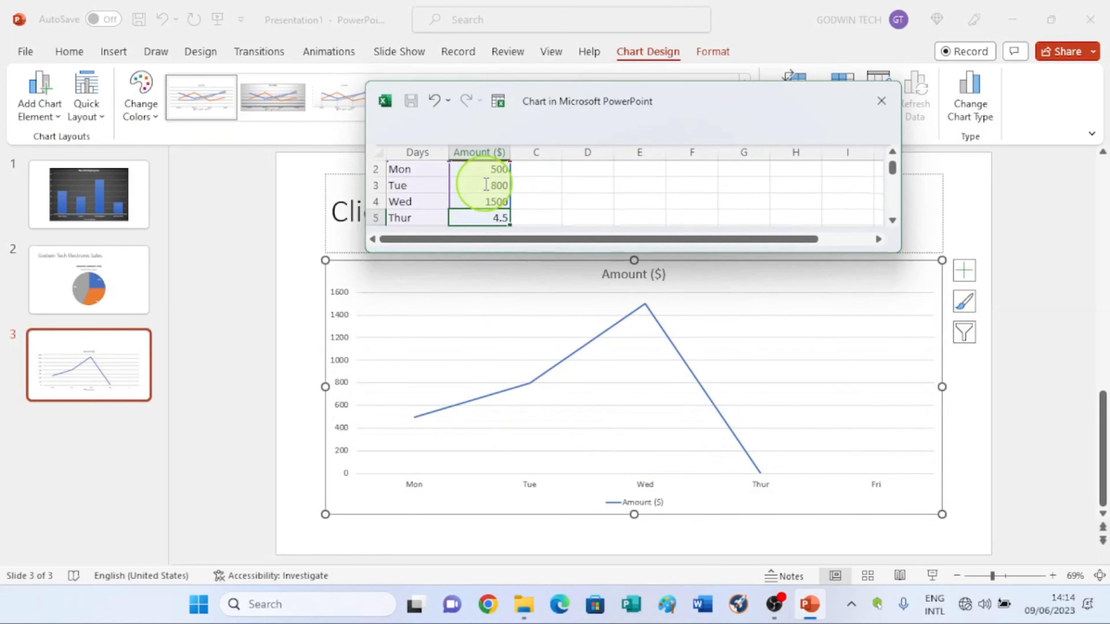
{"action": "type", "text": "9"}
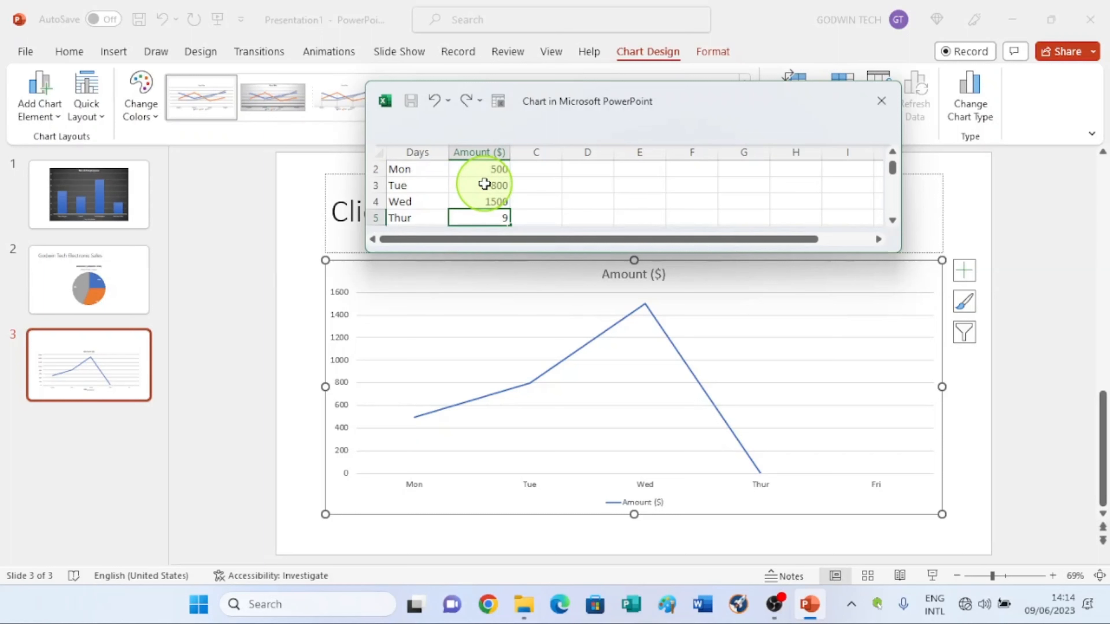
{"action": "type", "text": "50"}
{"action": "key", "text": "Return"}
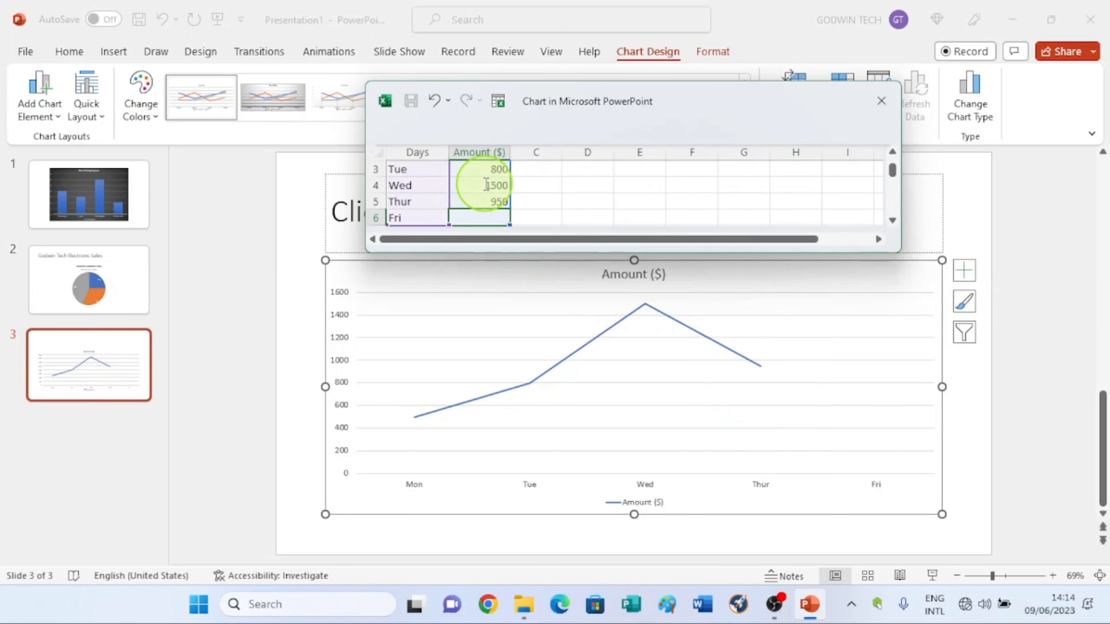
{"action": "type", "text": "1800"}
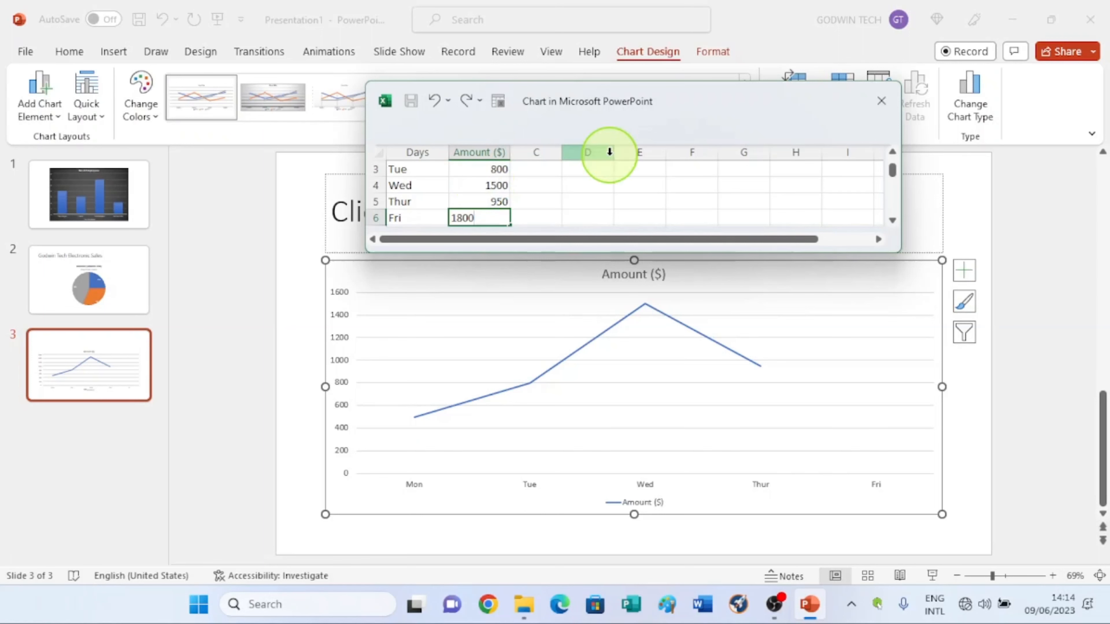
{"action": "left_click", "coordinate": [605, 199]}
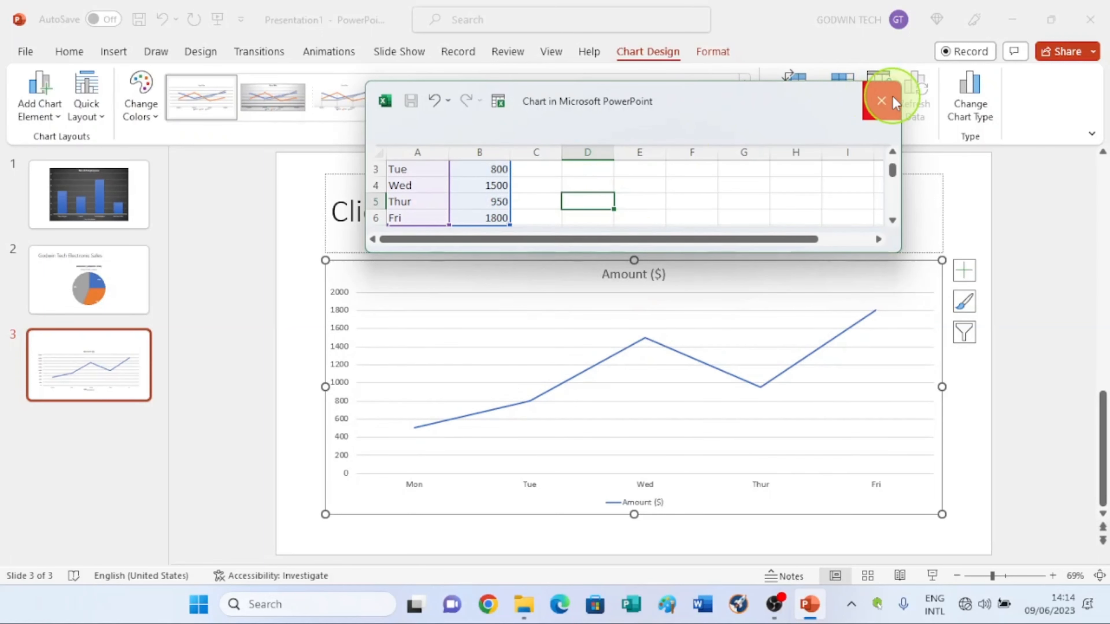
{"action": "left_click", "coordinate": [881, 100]}
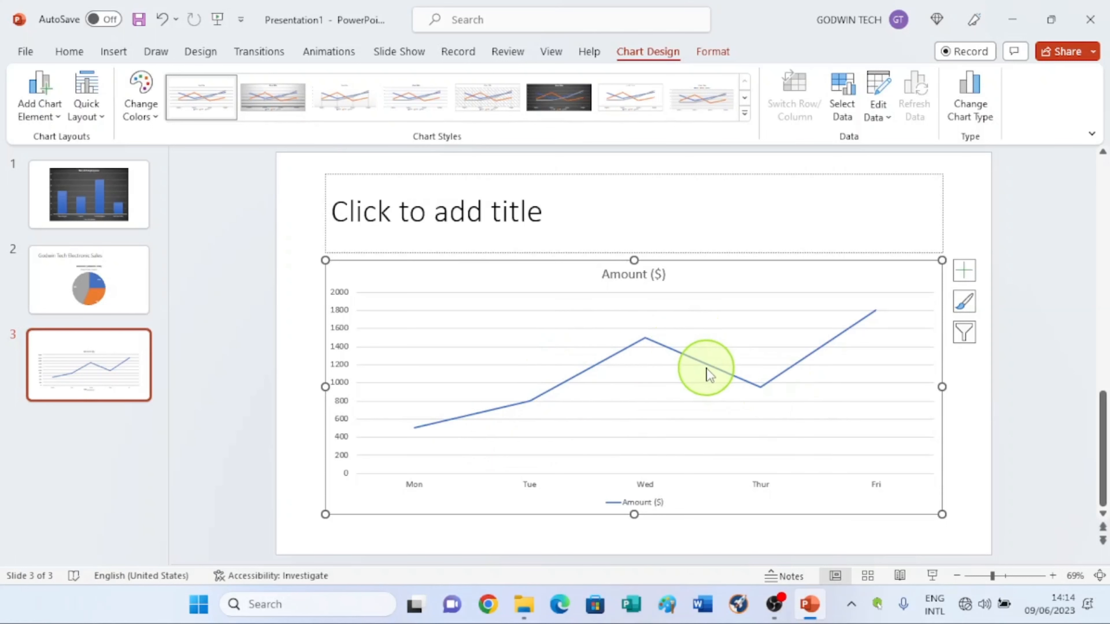
Step: Title the slide Sales in Five Days
{"action": "left_click", "coordinate": [521, 201]}
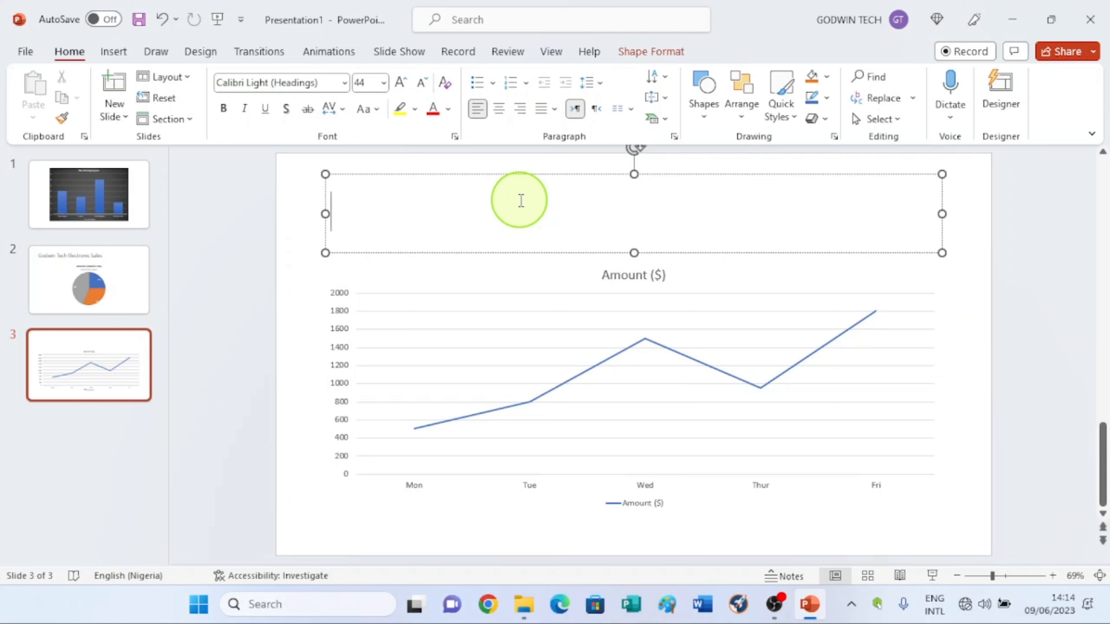
{"action": "type", "text": "Sales in Five Days"}
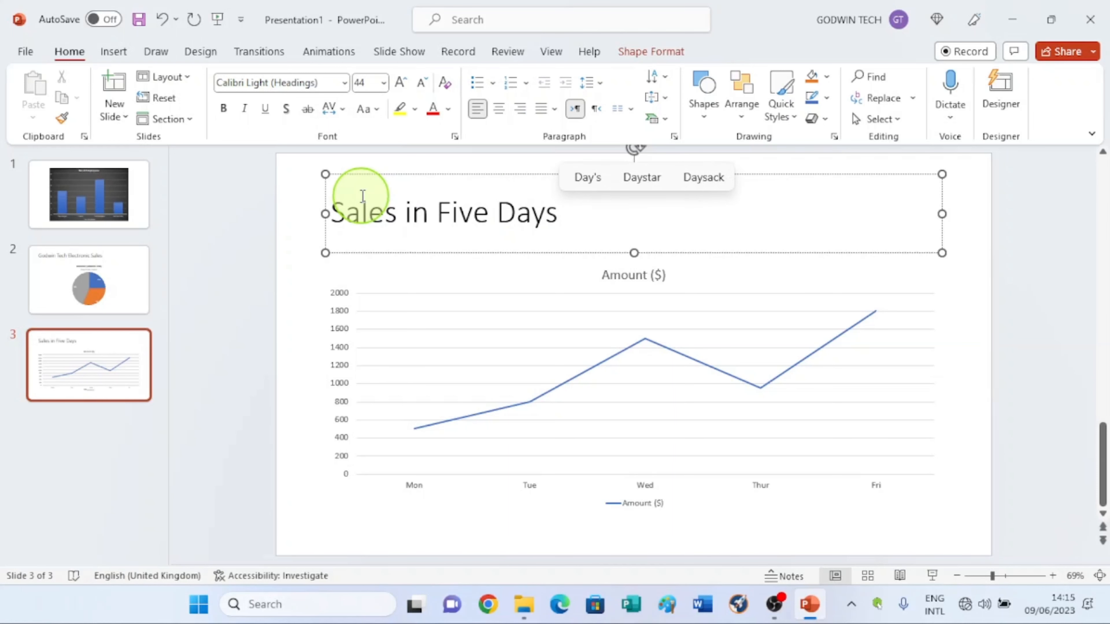
Step: Apply chart Style 6 to the line chart
{"action": "left_click", "coordinate": [505, 296]}
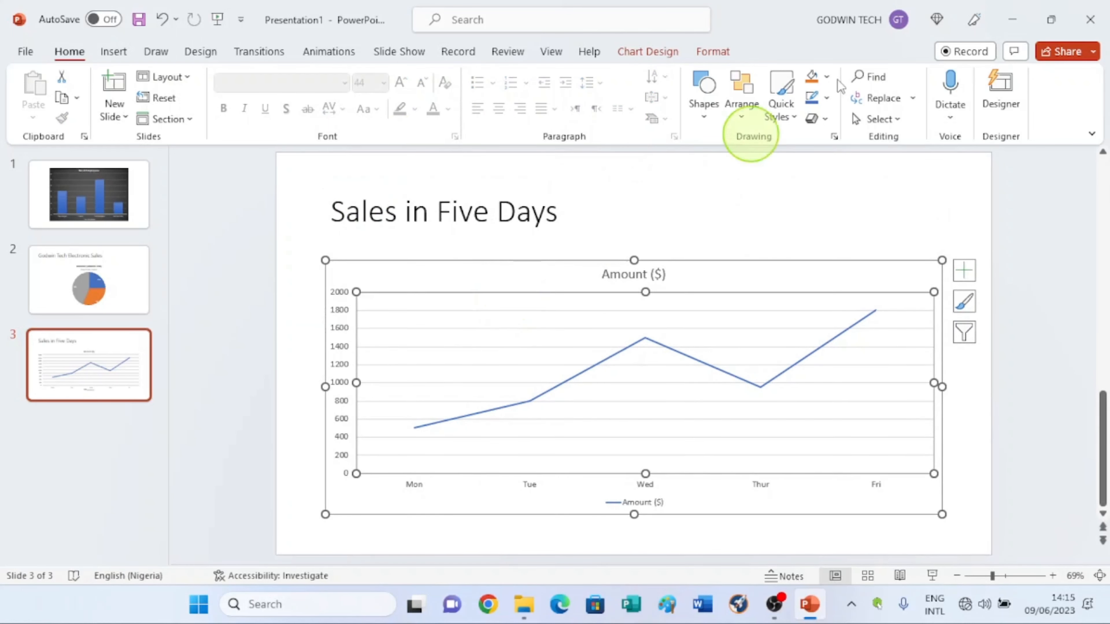
{"action": "left_click", "coordinate": [631, 50]}
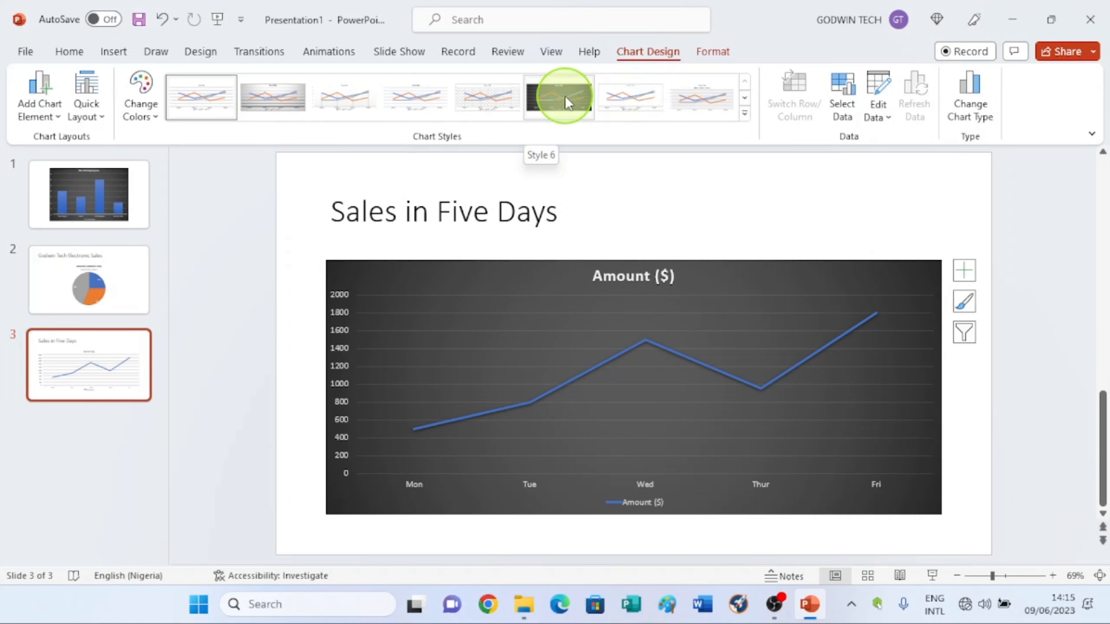
{"action": "left_click", "coordinate": [565, 99]}
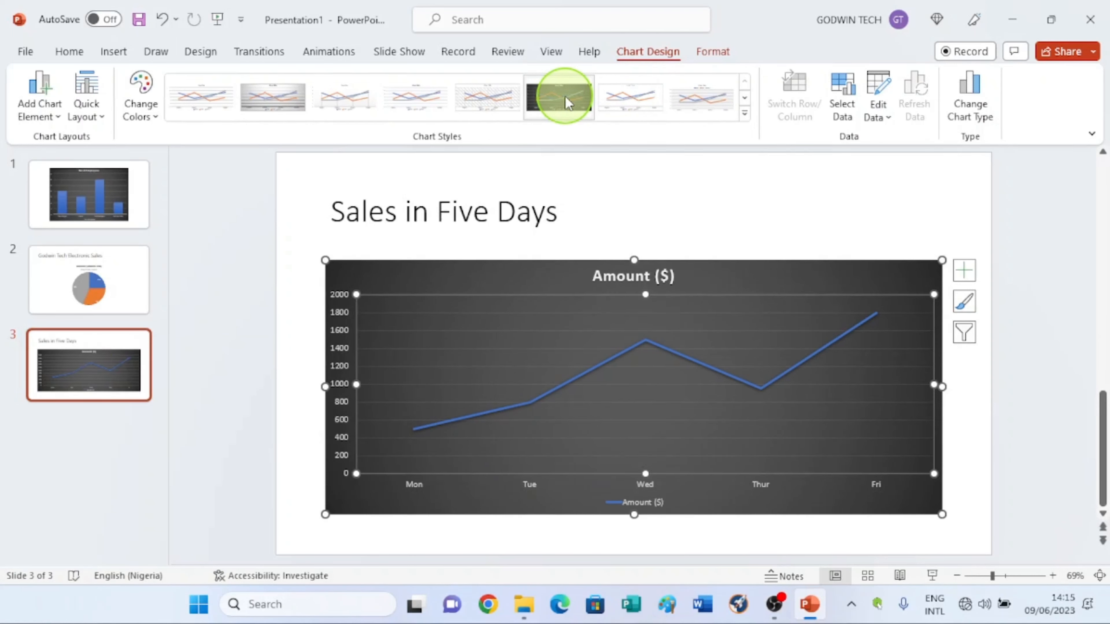
{"action": "left_click", "coordinate": [676, 216]}
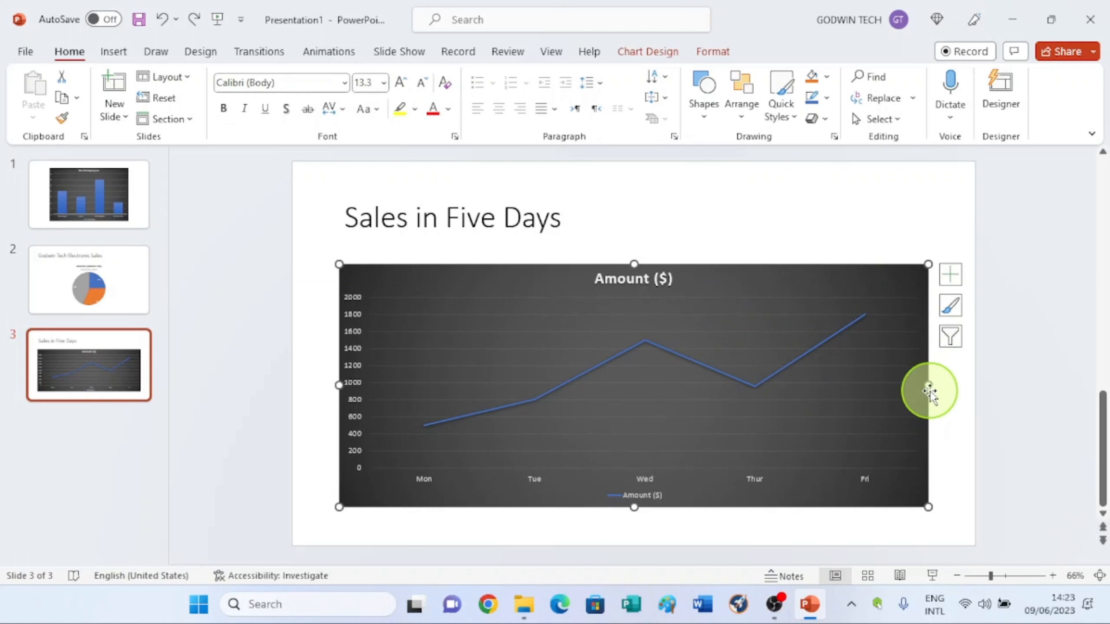
Step: Narrow the line chart by pulling in its right edge, then deselect it
{"action": "left_click_drag", "start_coordinate": [930, 385], "coordinate": [740, 392]}
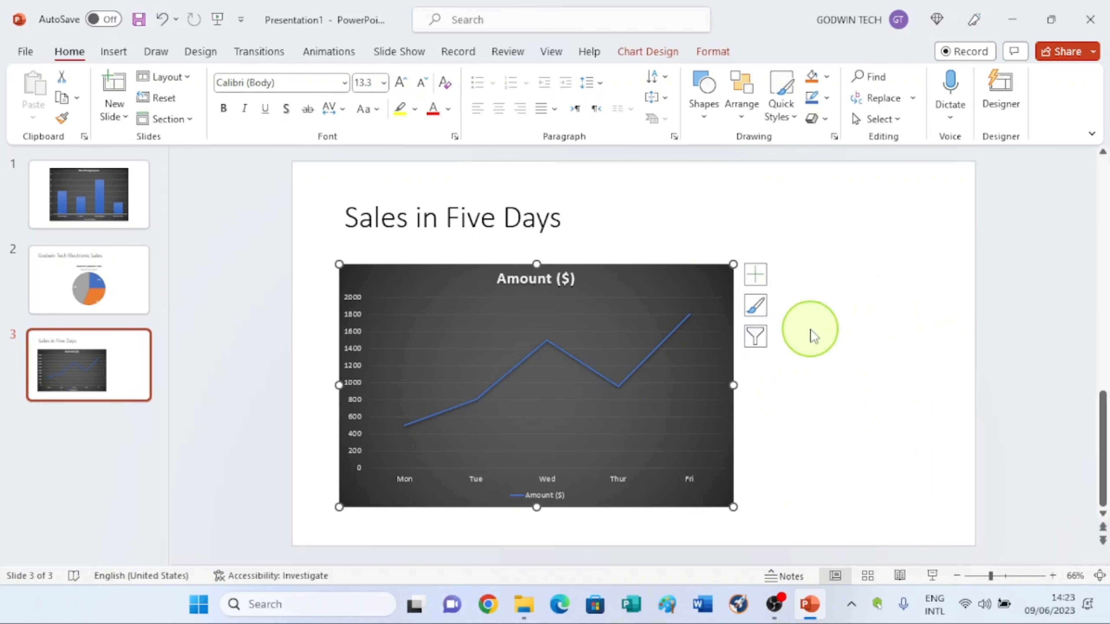
{"action": "left_click", "coordinate": [826, 309]}
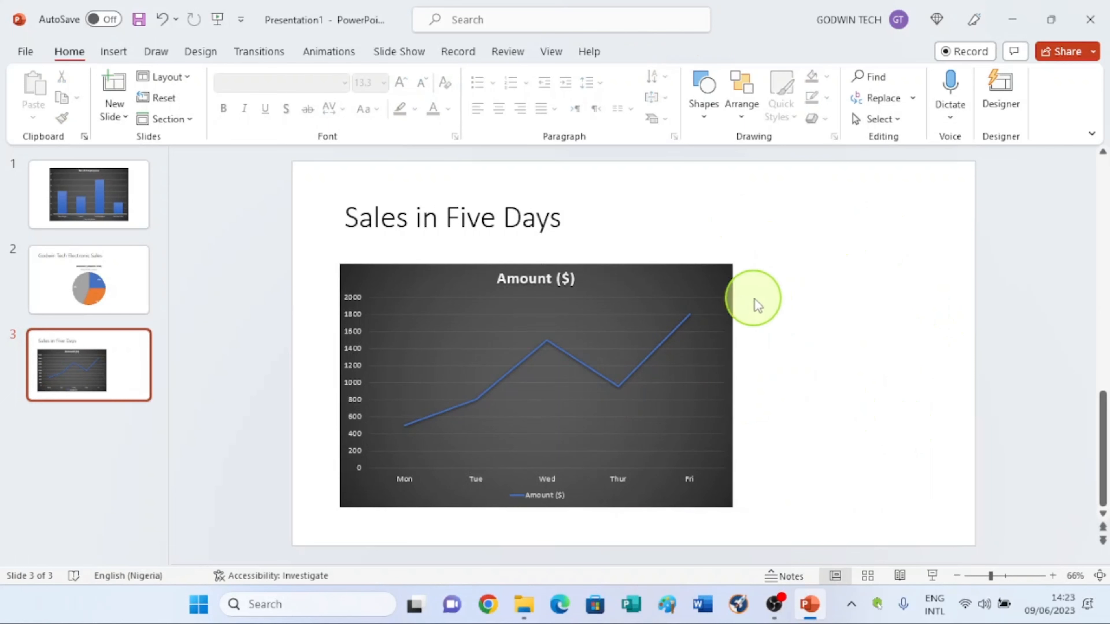